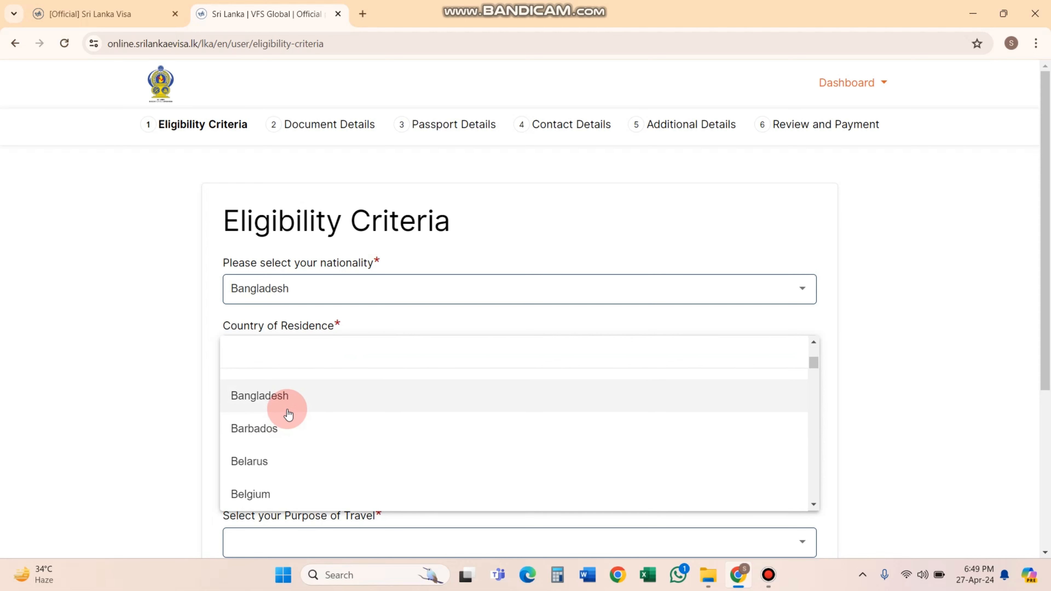
Step: Set the country of residence to Bangladesh and the visa type to Non - Resident
click(289, 397)
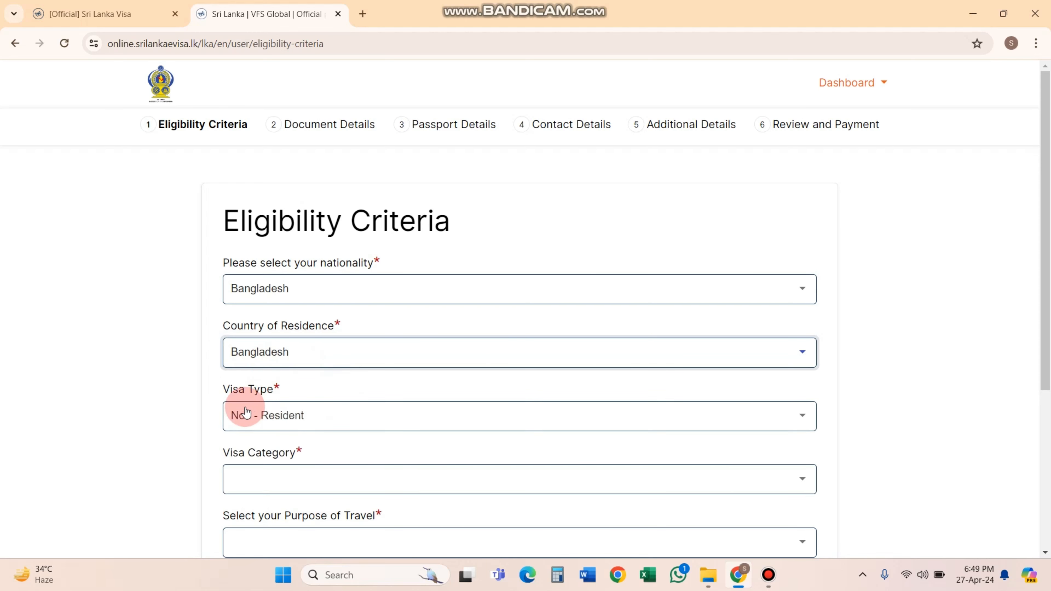
click(312, 415)
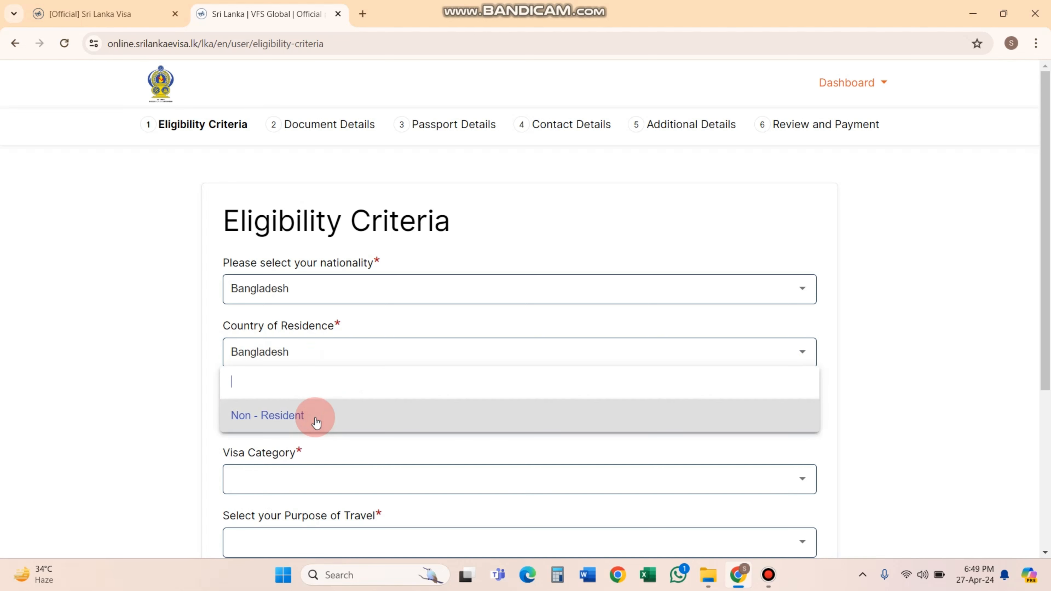
click(283, 417)
Step: Set the visa category to Tourist and the purpose of travel to Sightseeing or holidaying
scroll(159, 347, down, 3)
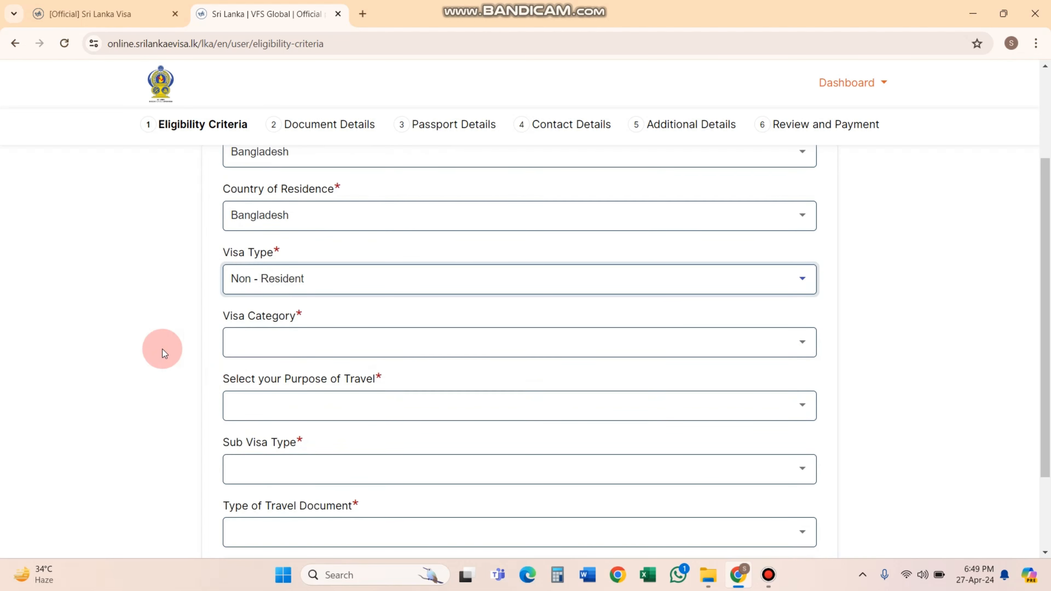
click(280, 339)
scroll(284, 372, down, 1)
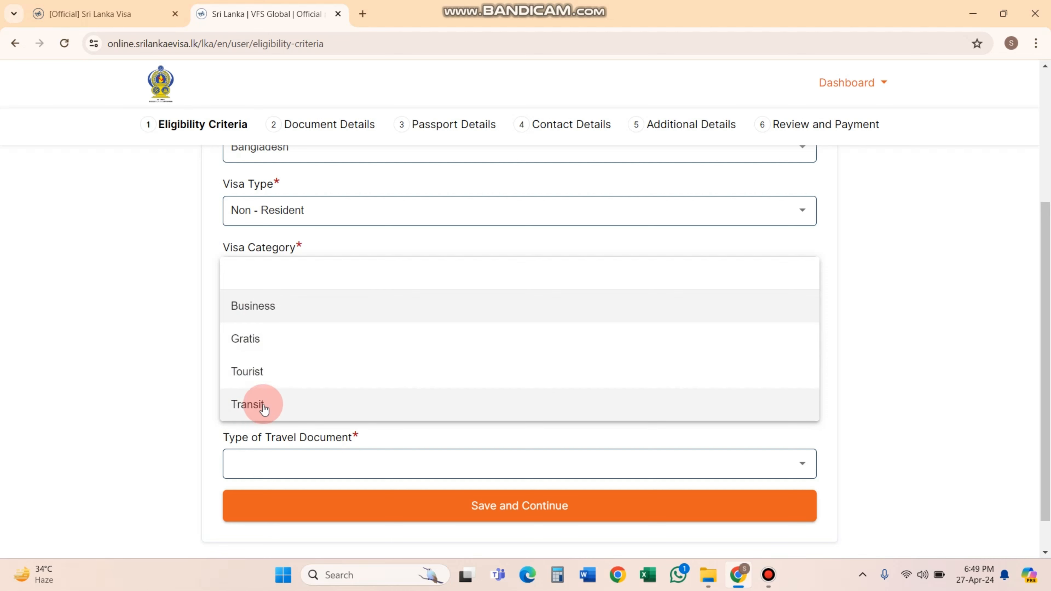
click(275, 383)
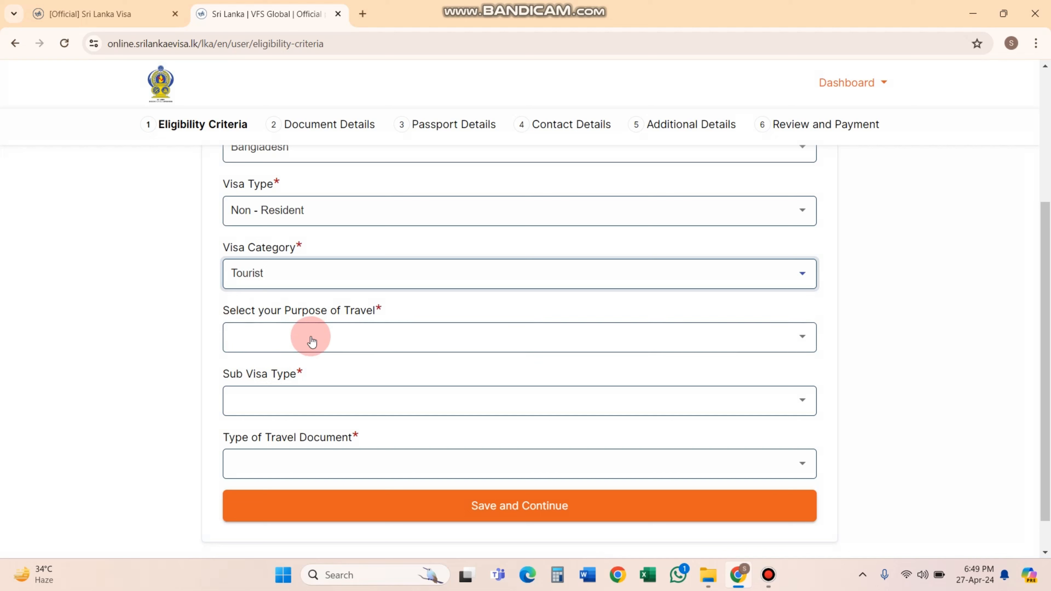
click(424, 335)
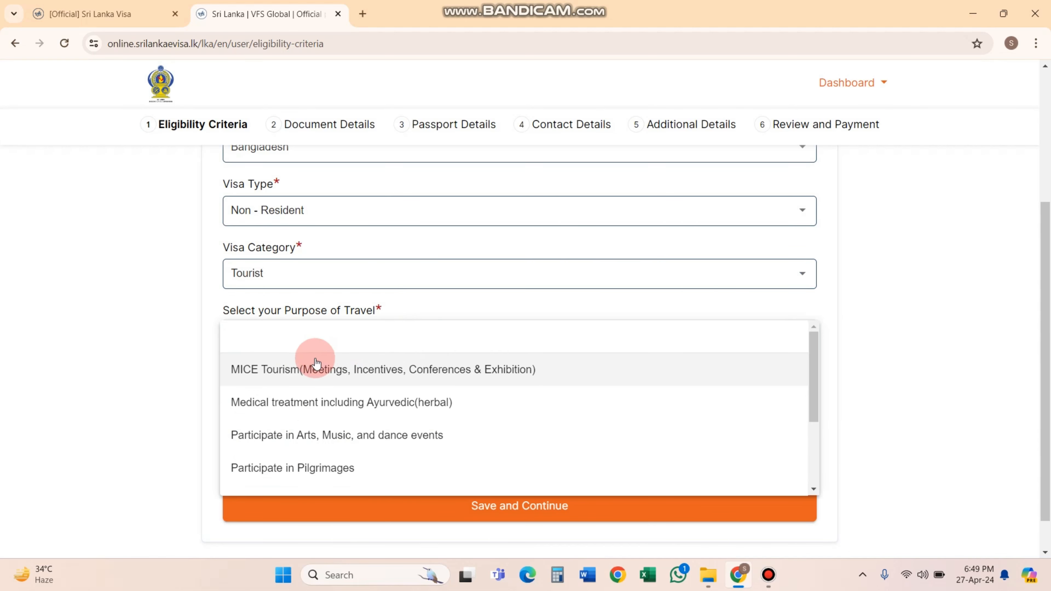
scroll(251, 416, down, 3)
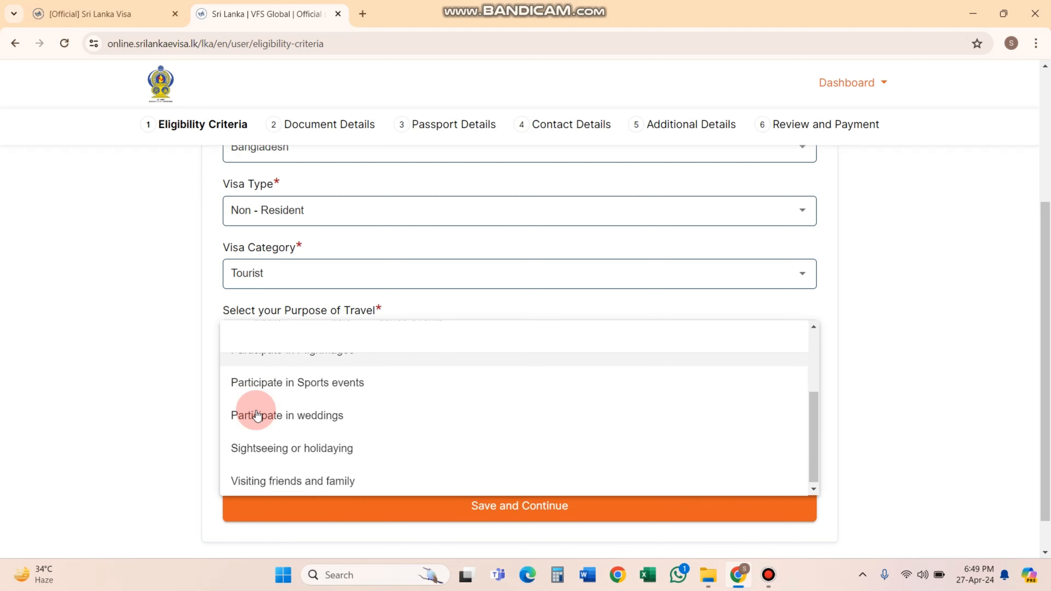
click(270, 445)
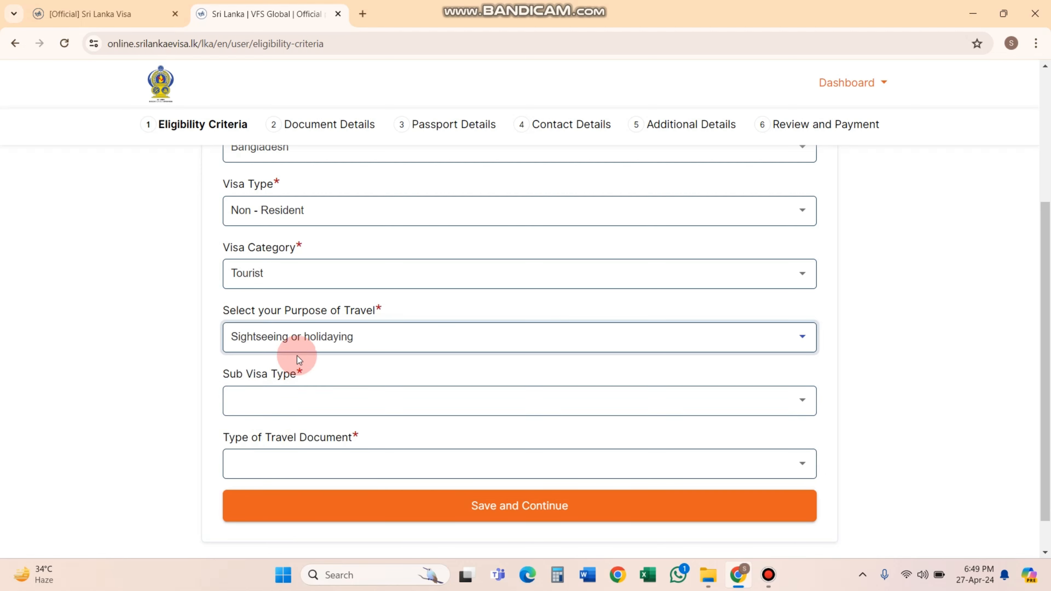
Step: Set the sub visa type to Standard Visitor Visa (6 months) each stay restricted up to 60 days
click(261, 398)
scroll(285, 308, up, 3)
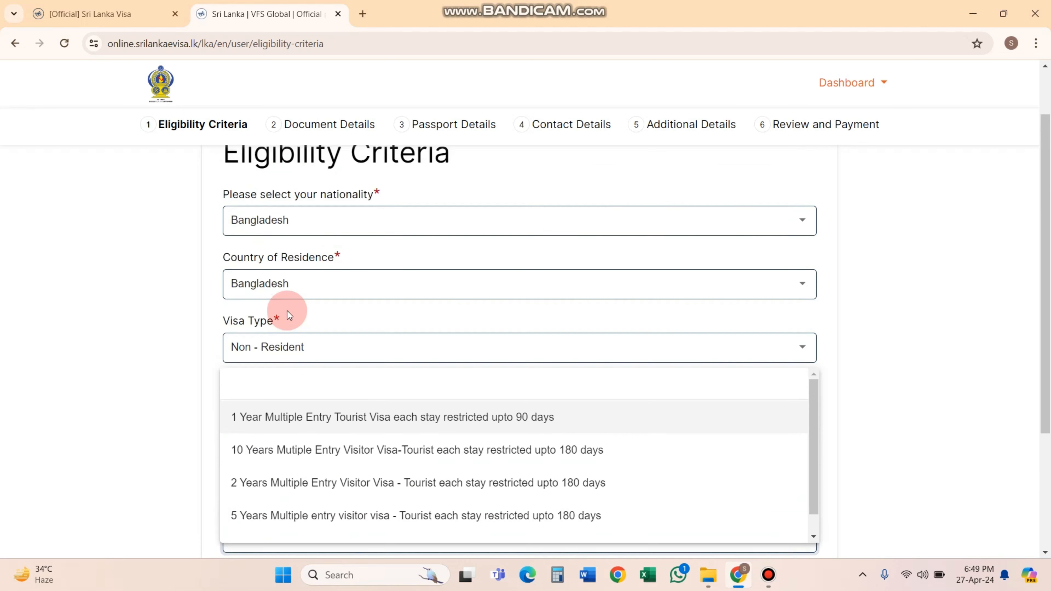
scroll(294, 435, down, 5)
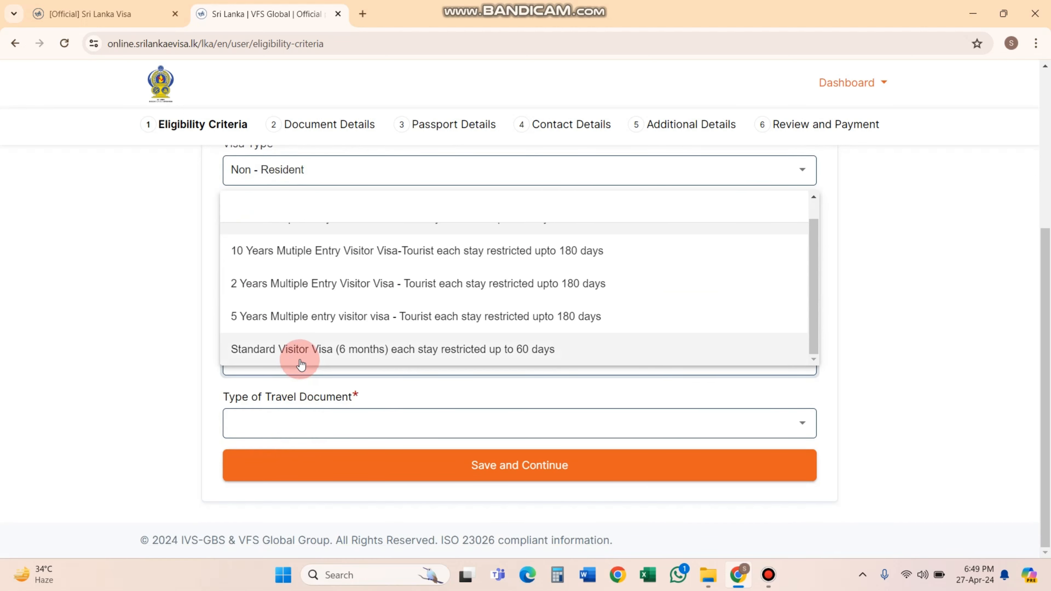
scroll(301, 364, up, 5)
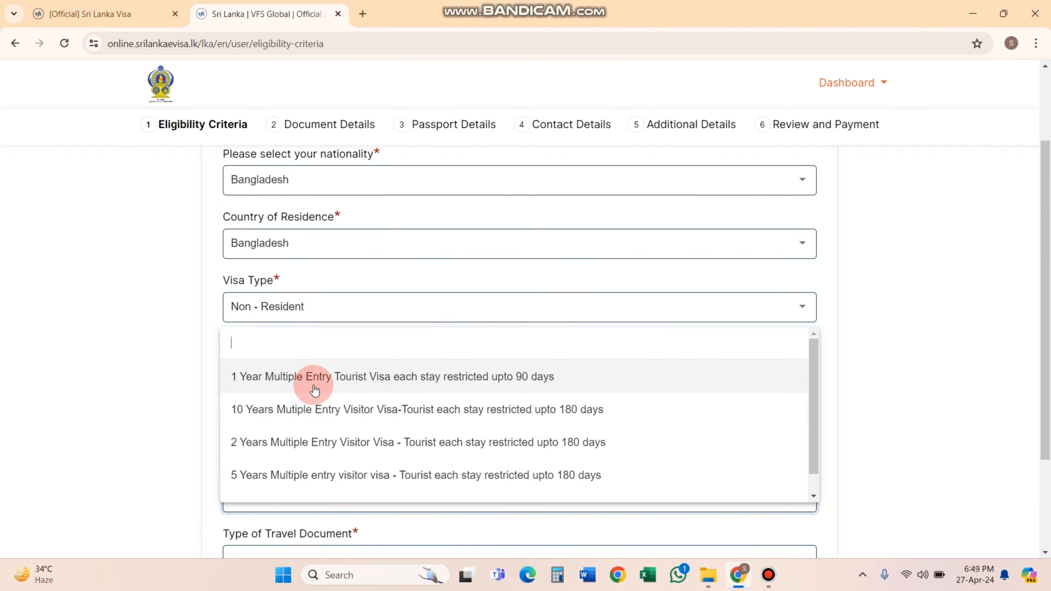
scroll(285, 397, down, 1)
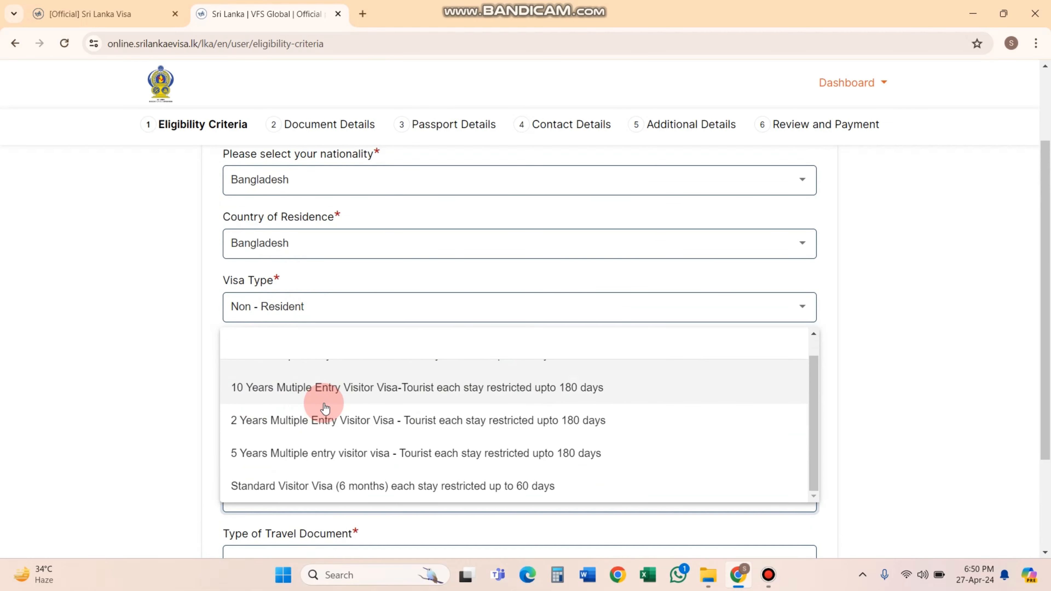
scroll(325, 409, up, 1)
scroll(323, 412, down, 1)
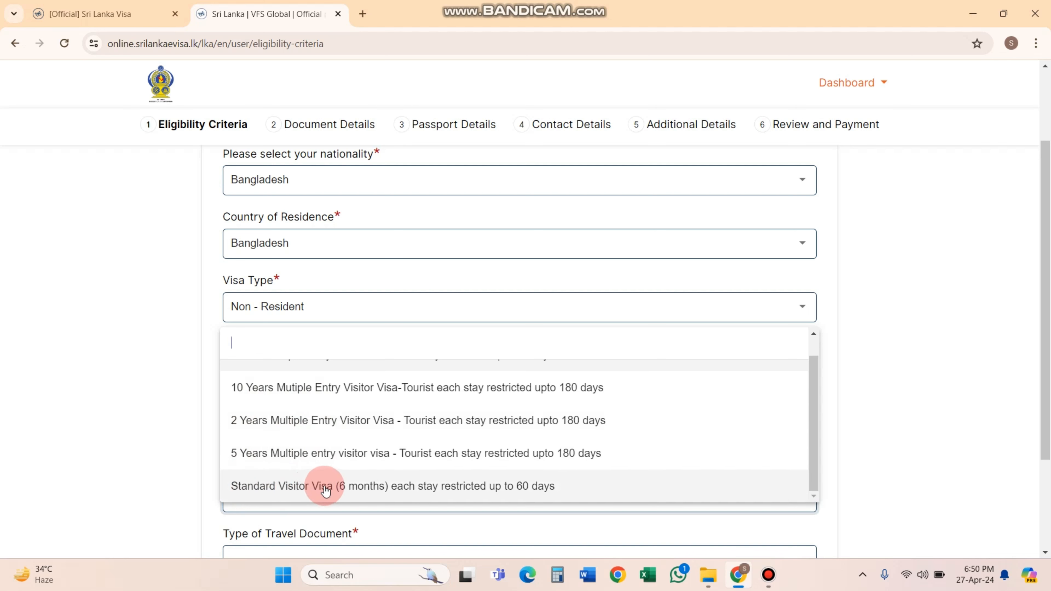
click(385, 486)
Step: Set the type of travel document to Ordinary Passport and save the eligibility criteria to continue
scroll(289, 435, down, 3)
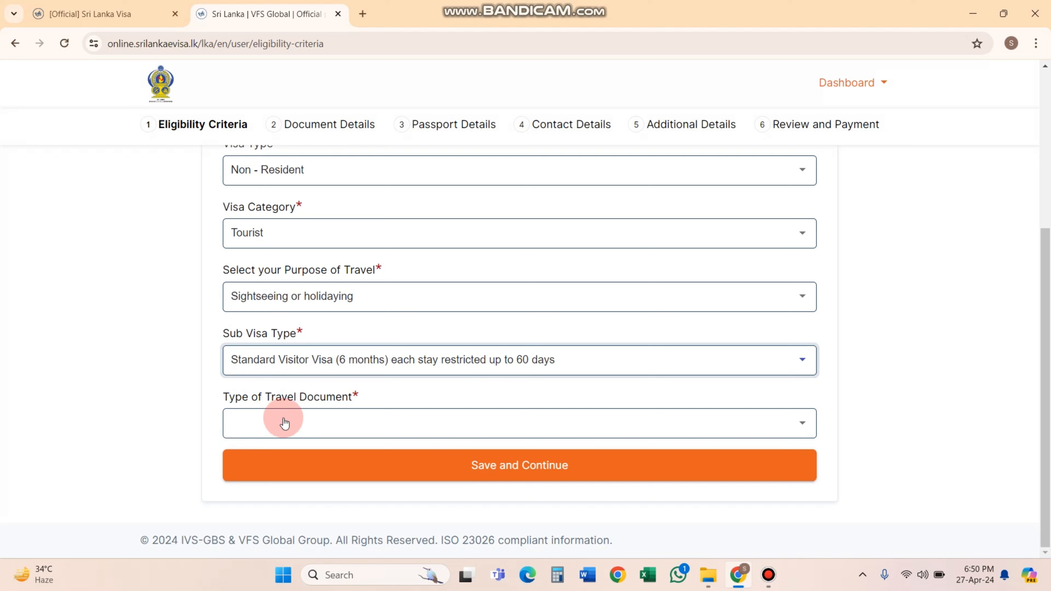
click(329, 416)
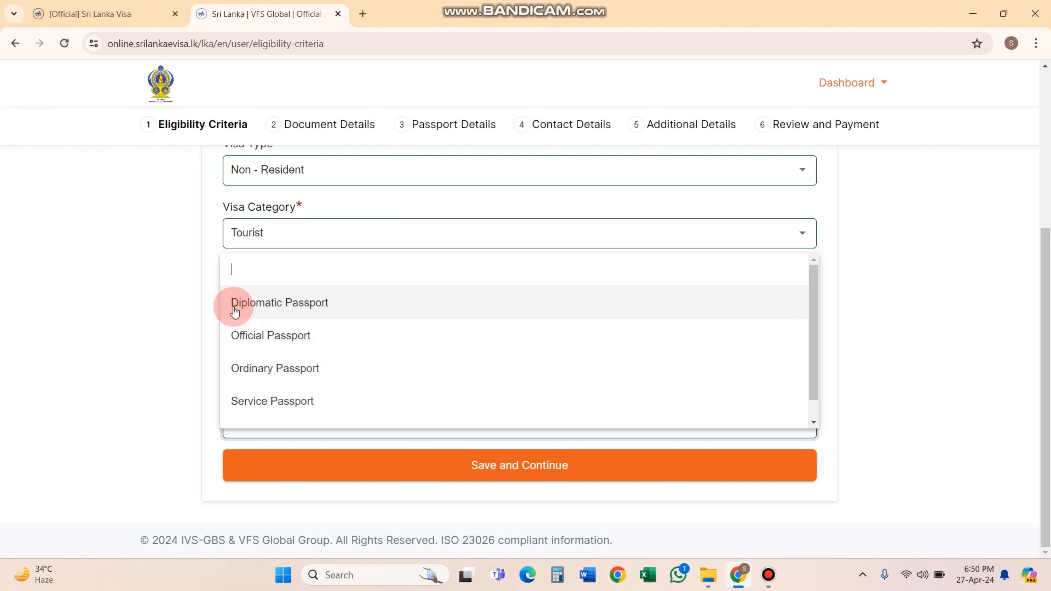
click(266, 371)
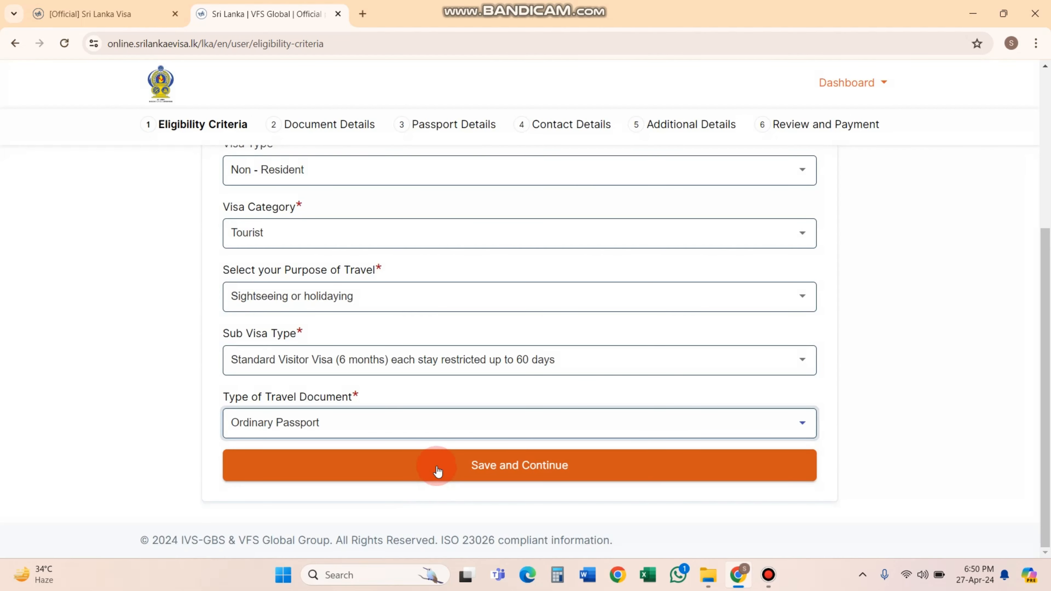
click(437, 467)
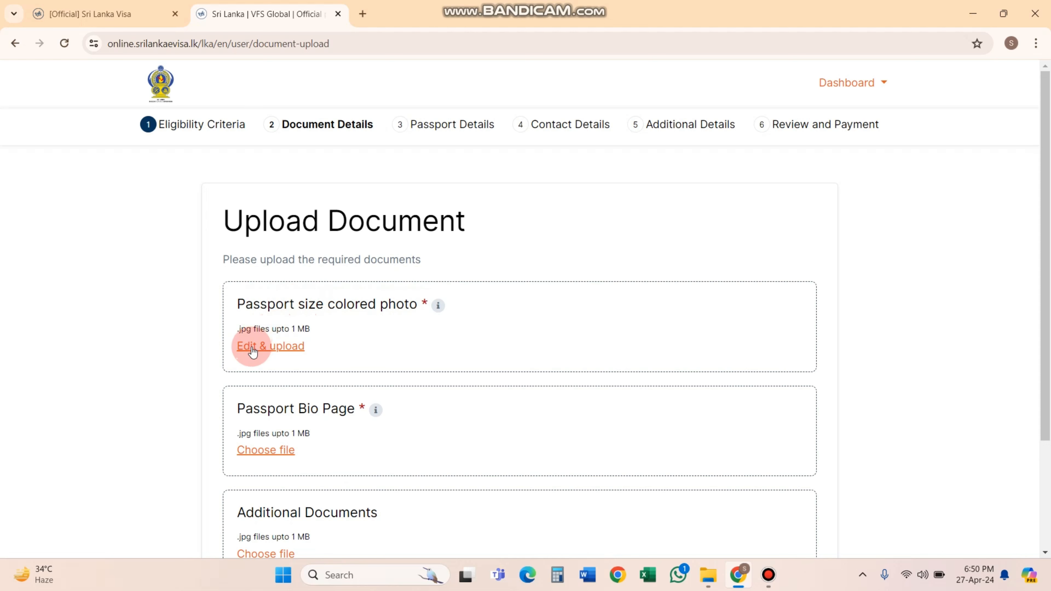
Step: Load the applicant's portrait JPG from the Pictures folder for the passport size colored photo
click(274, 347)
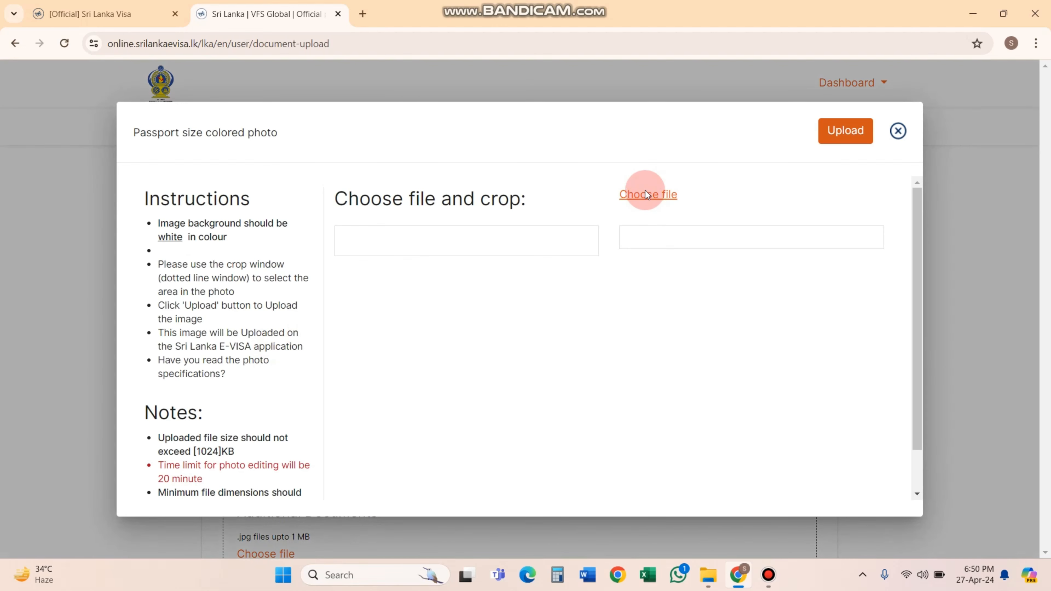
click(646, 194)
double_click(391, 182)
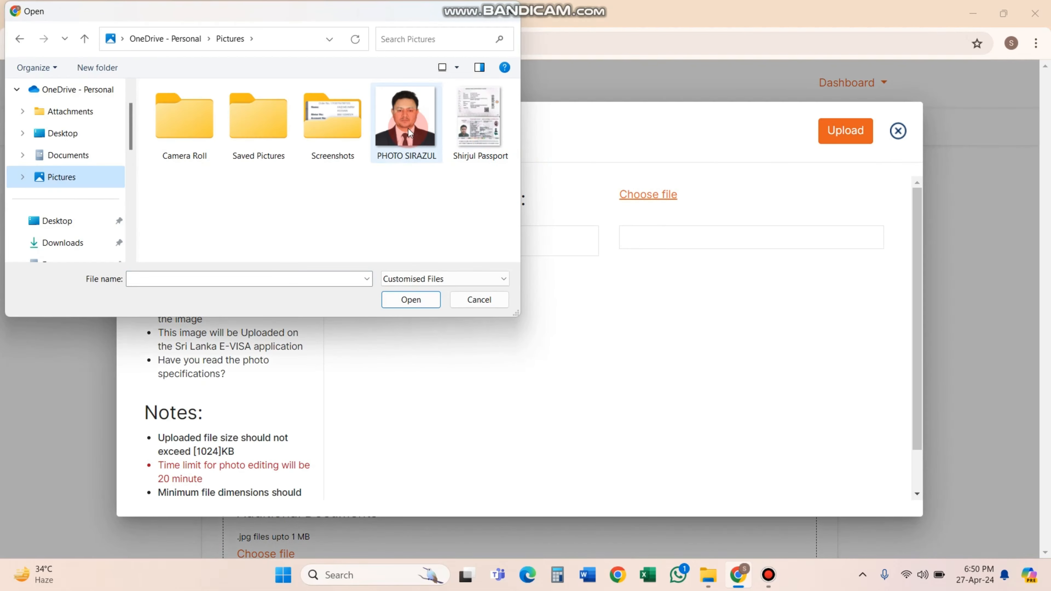
click(406, 124)
click(408, 300)
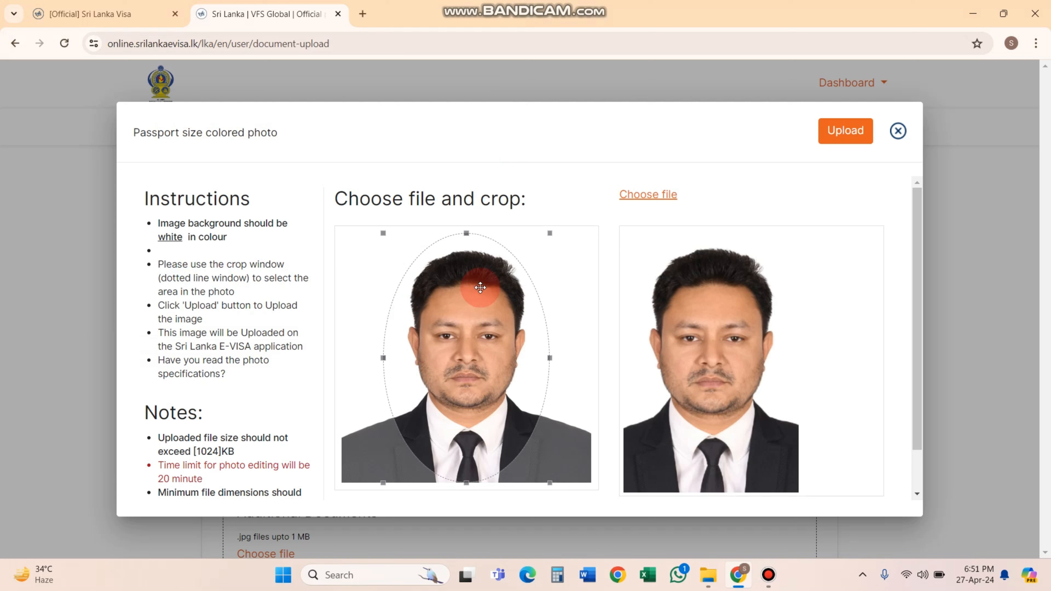
Step: Shift the crop oval slightly over the face and upload the cropped passport photo
drag(468, 324, 471, 323)
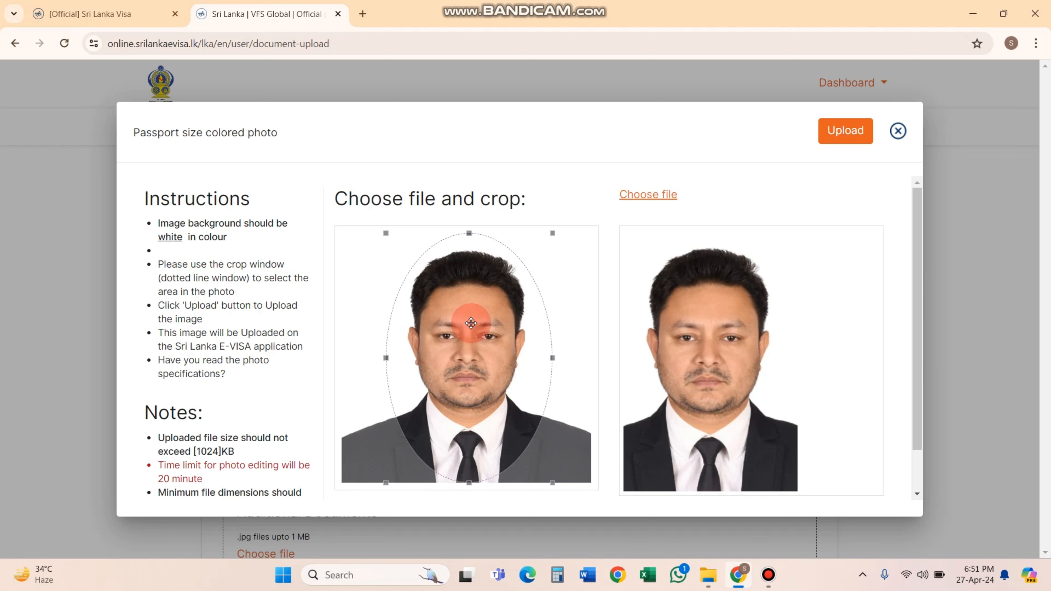
scroll(649, 302, down, 1)
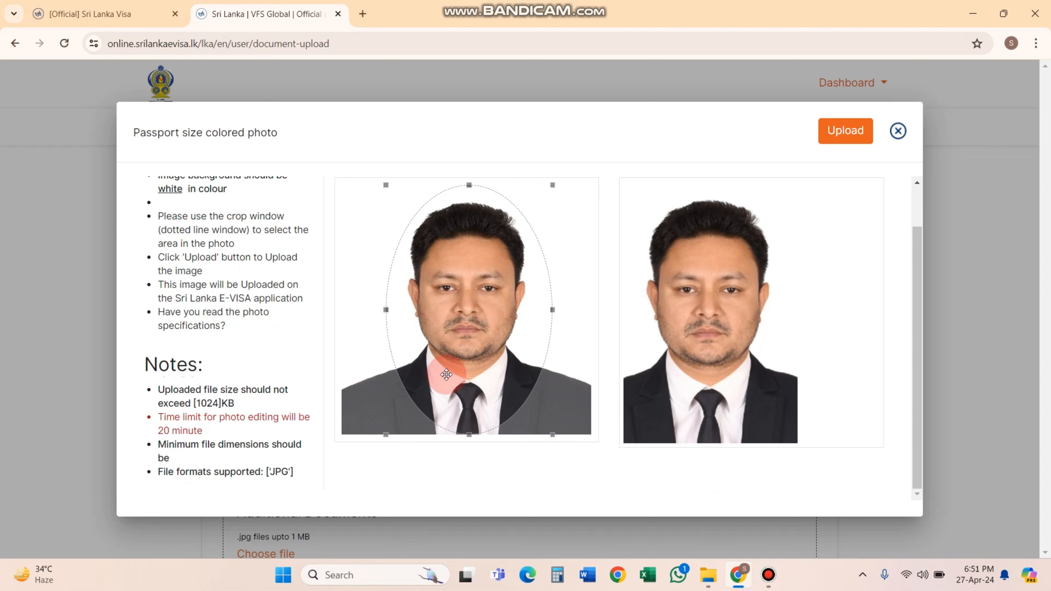
click(845, 130)
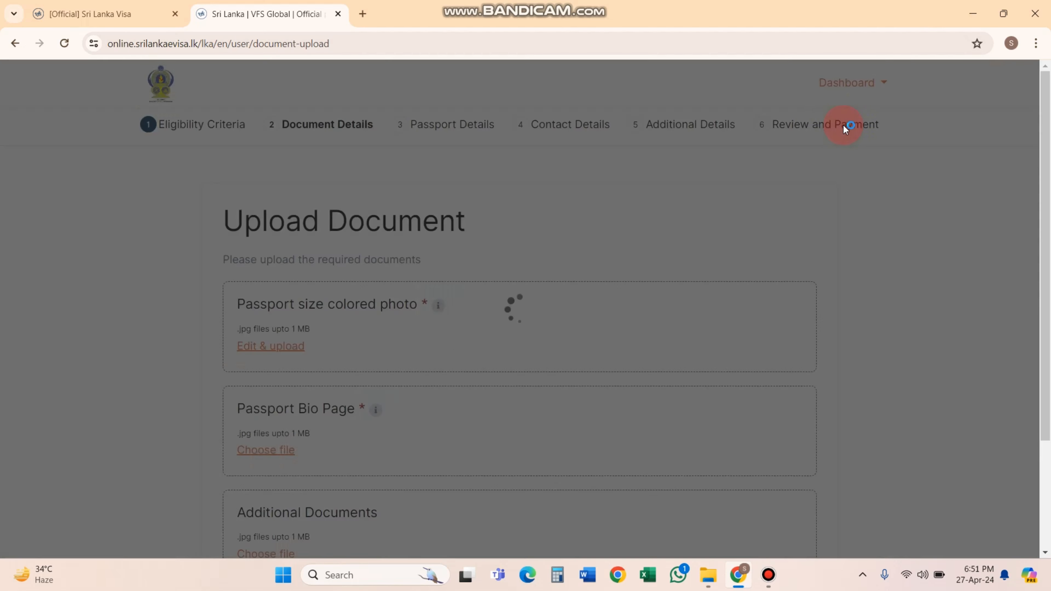
Step: Upload the passport scan marked "(1)" from the Pictures folder as the Passport Bio Page, then save the document details and continue
scroll(476, 360, down, 2)
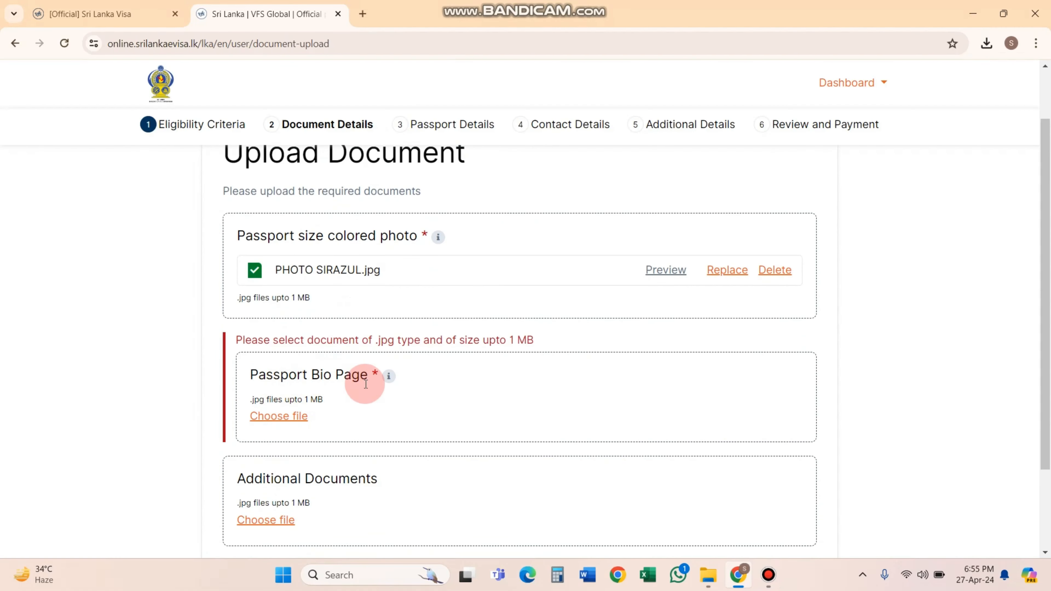
click(288, 418)
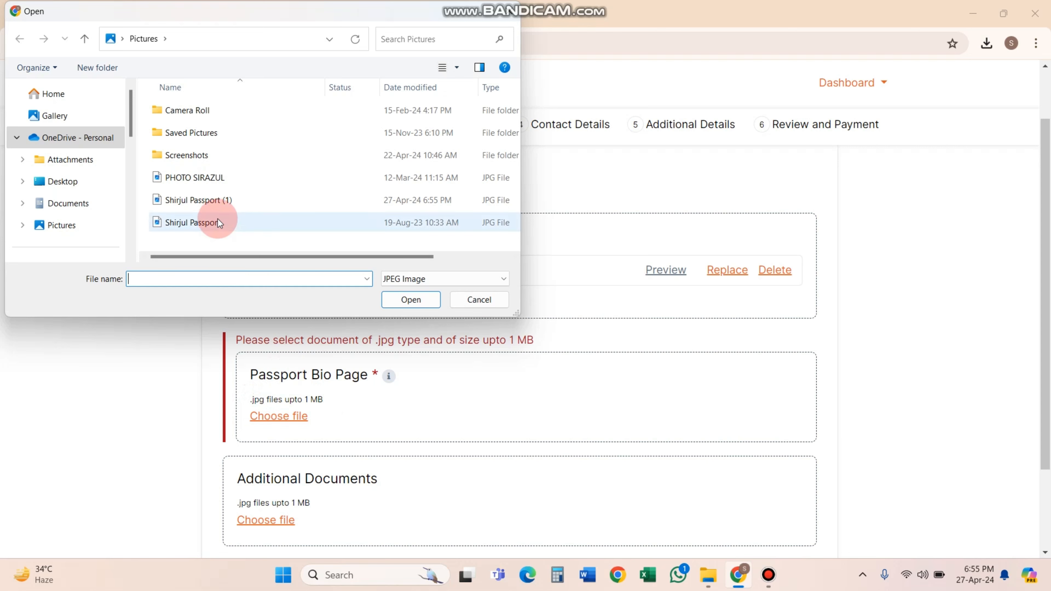
click(221, 201)
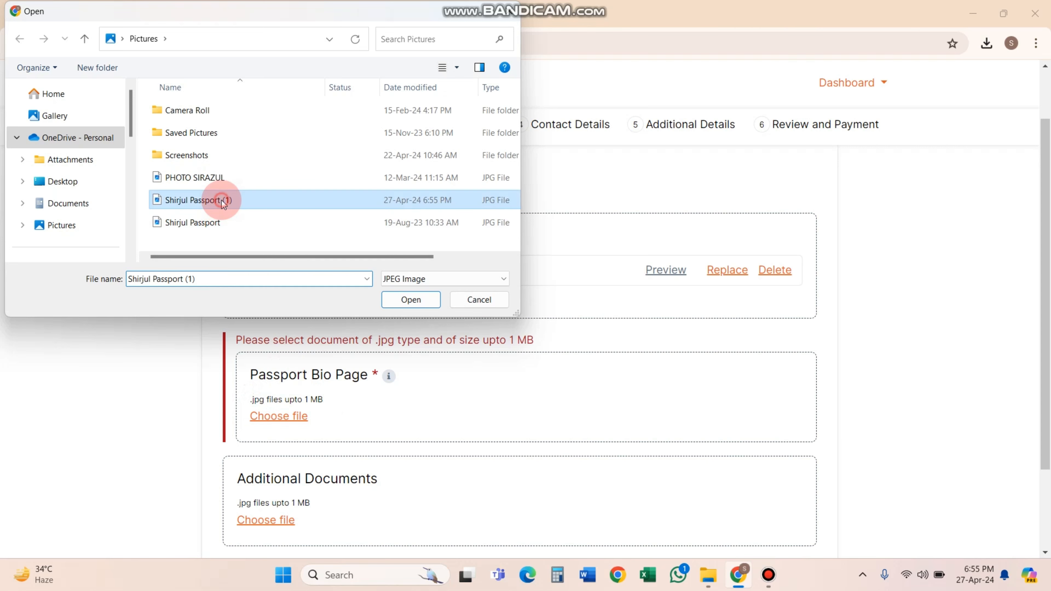
click(405, 301)
click(292, 370)
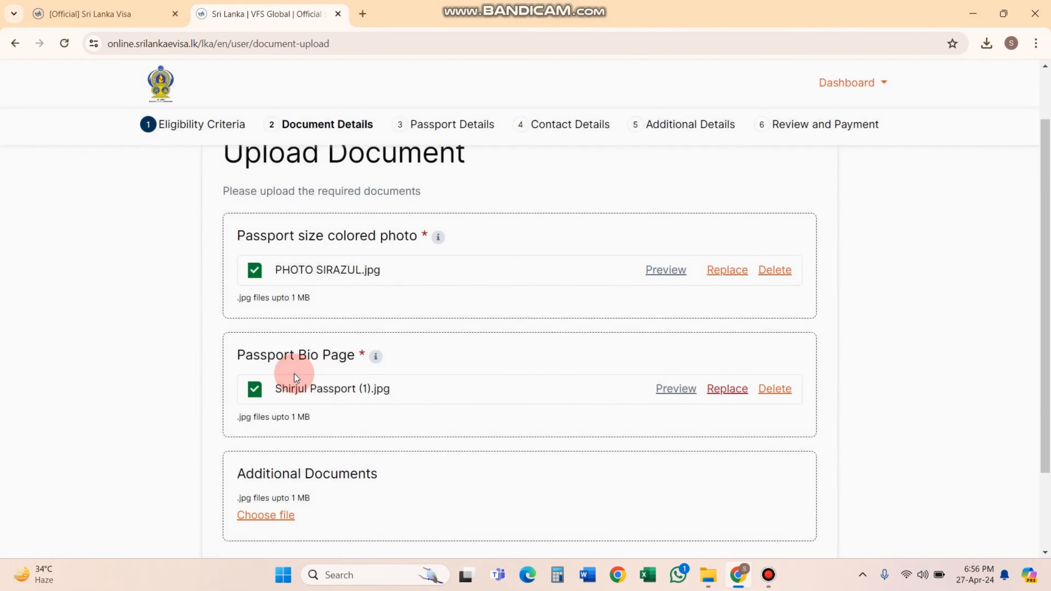
scroll(265, 356, down, 2)
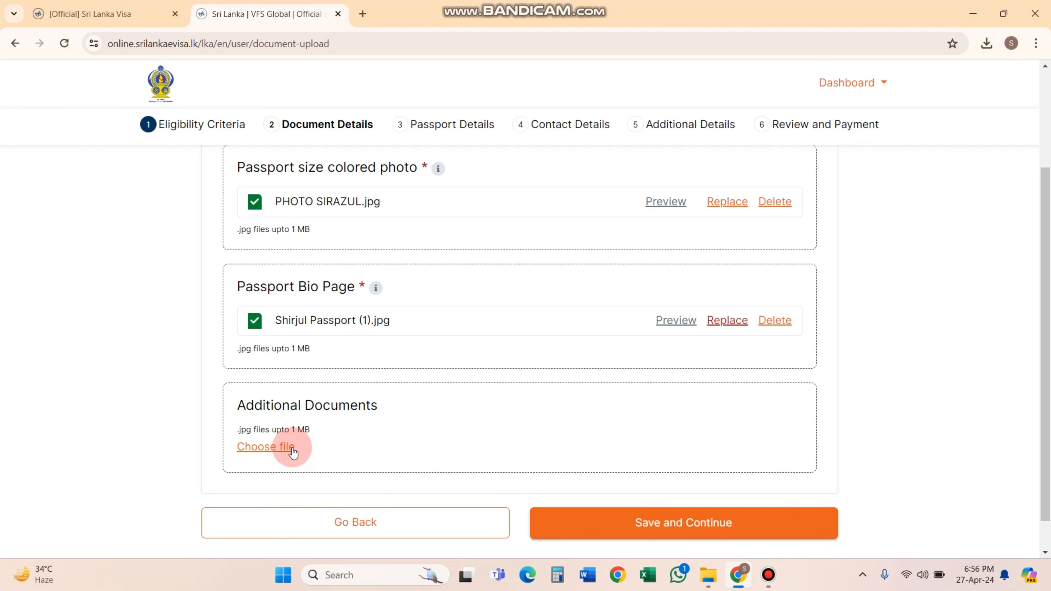
click(666, 524)
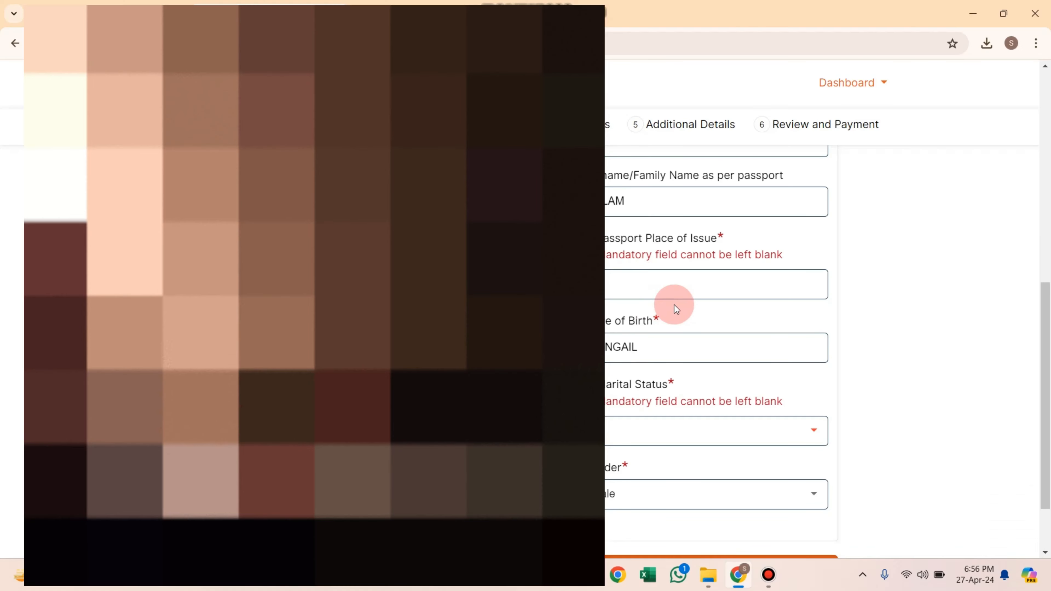
Step: Set the marital status to Single, enter DHAKA as the passport place of issue, and save the passport details
click(670, 286)
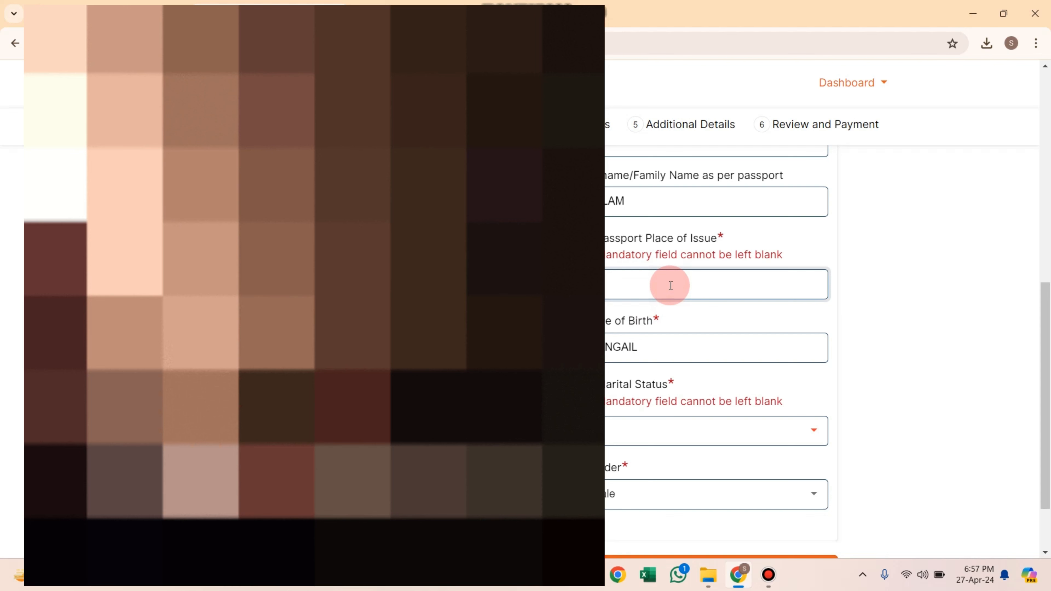
click(681, 430)
click(628, 387)
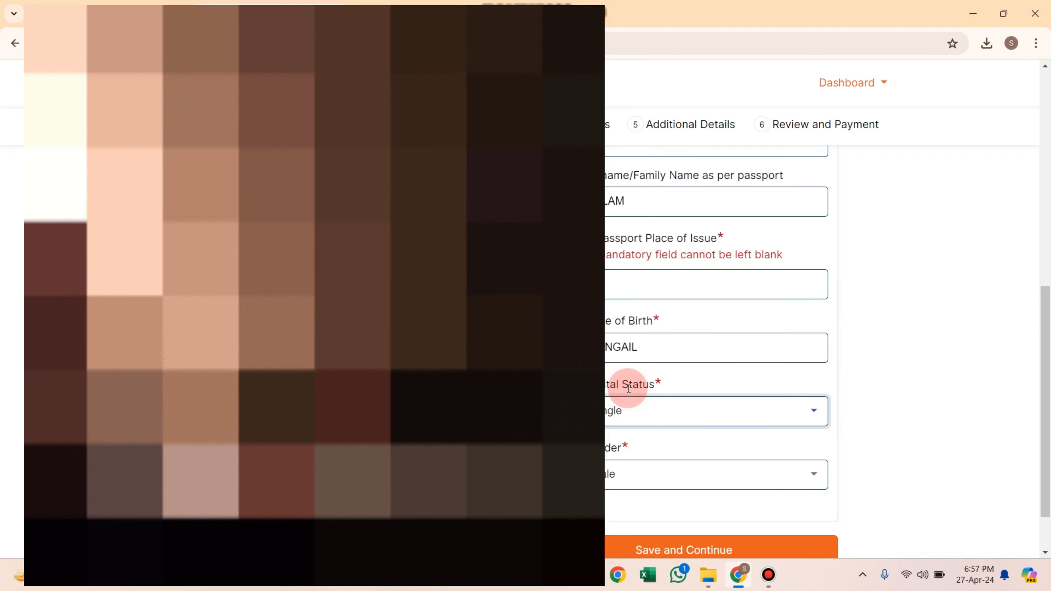
click(662, 293)
text(DHAKA)
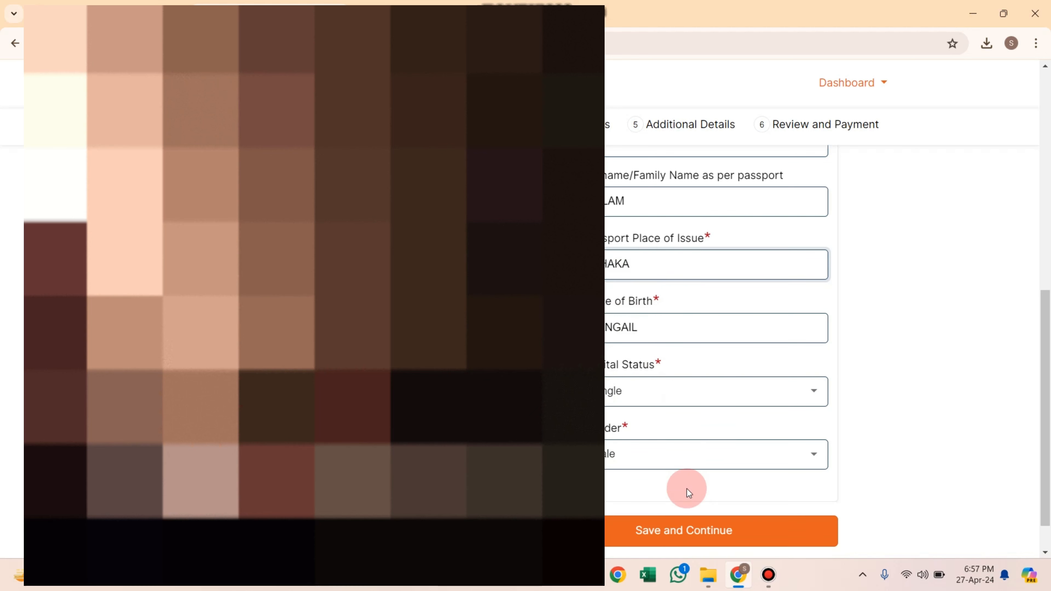
click(694, 533)
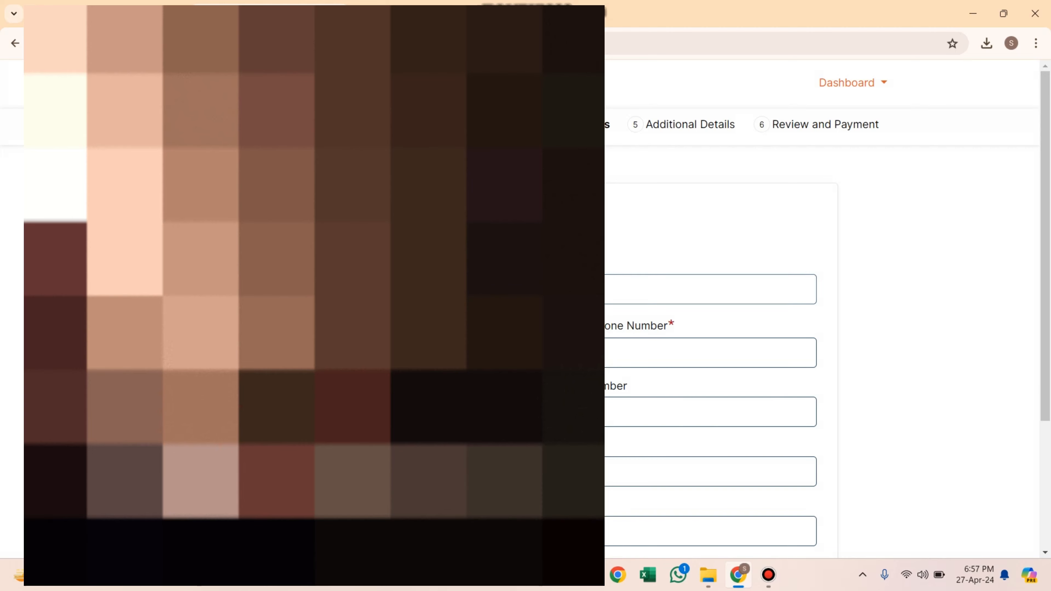
Step: Look over the personal email, country code and mobile phone number fields in Contact Details, including the available country codes
click(332, 289)
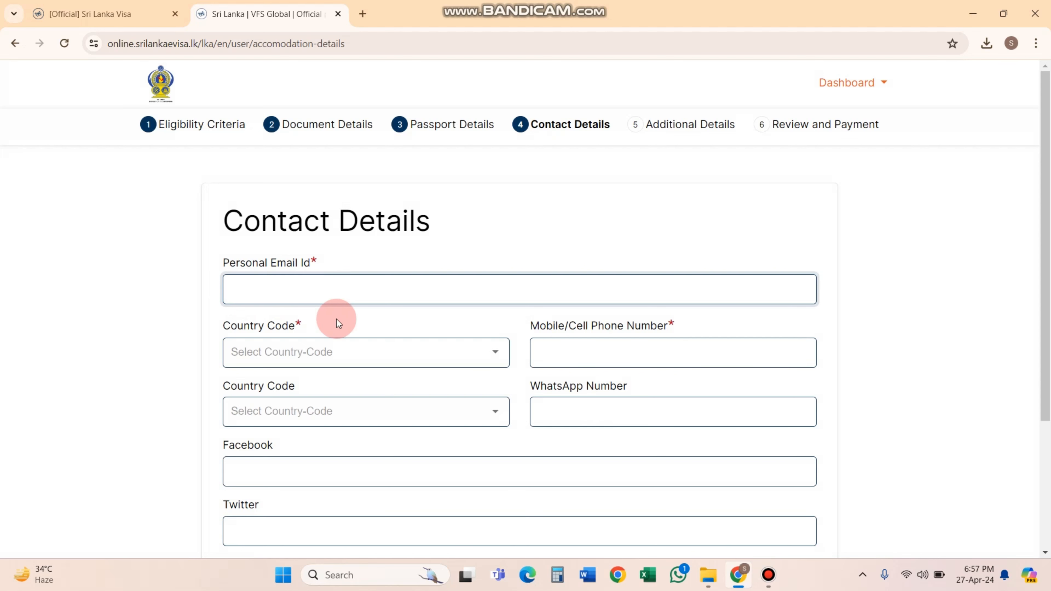
click(454, 359)
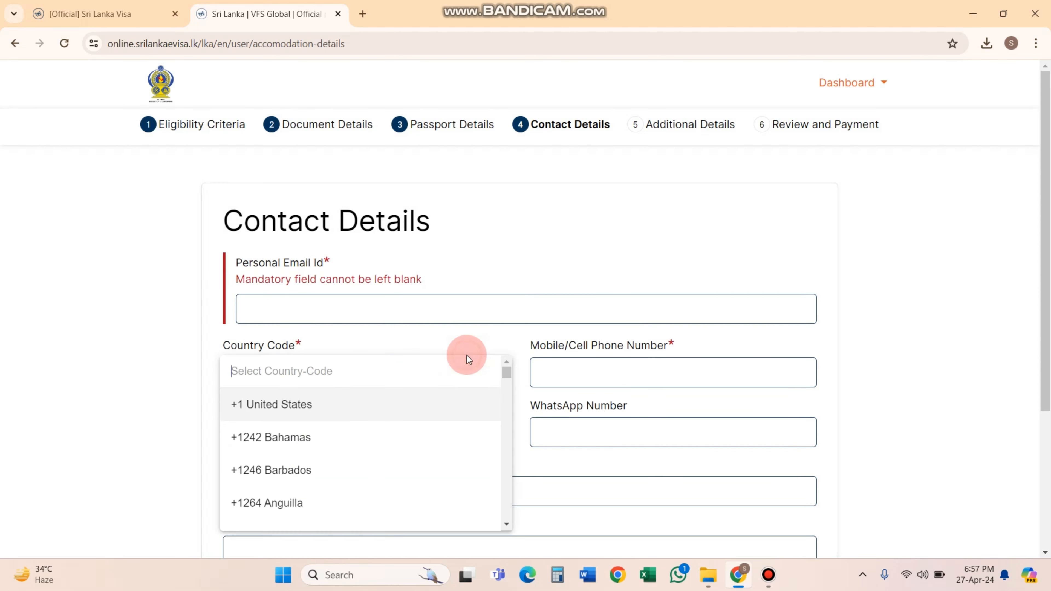
scroll(272, 417, down, 2)
scroll(271, 418, down, 8)
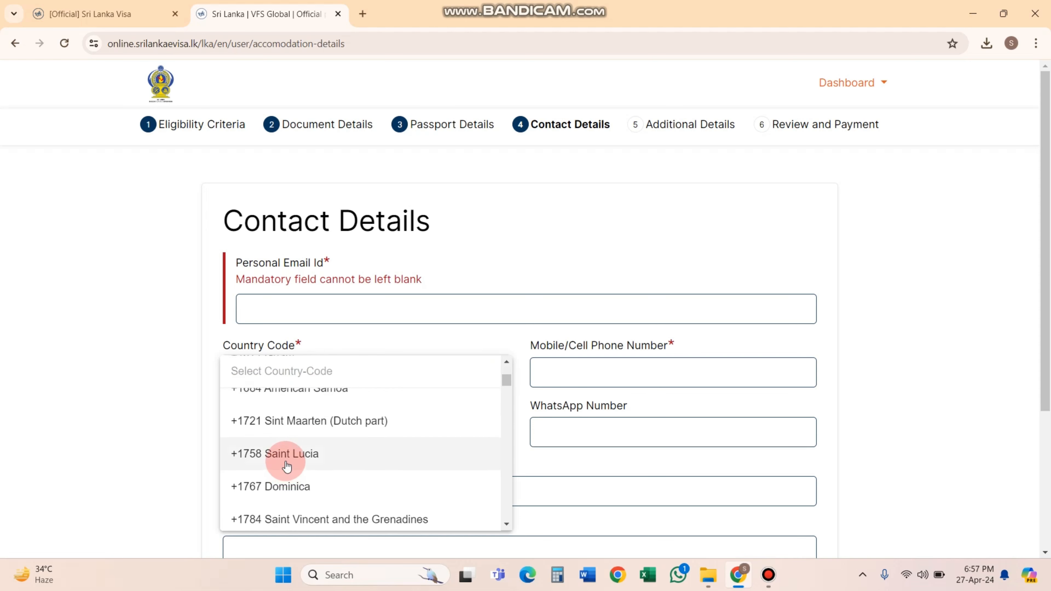
scroll(287, 470, down, 2)
scroll(286, 467, down, 2)
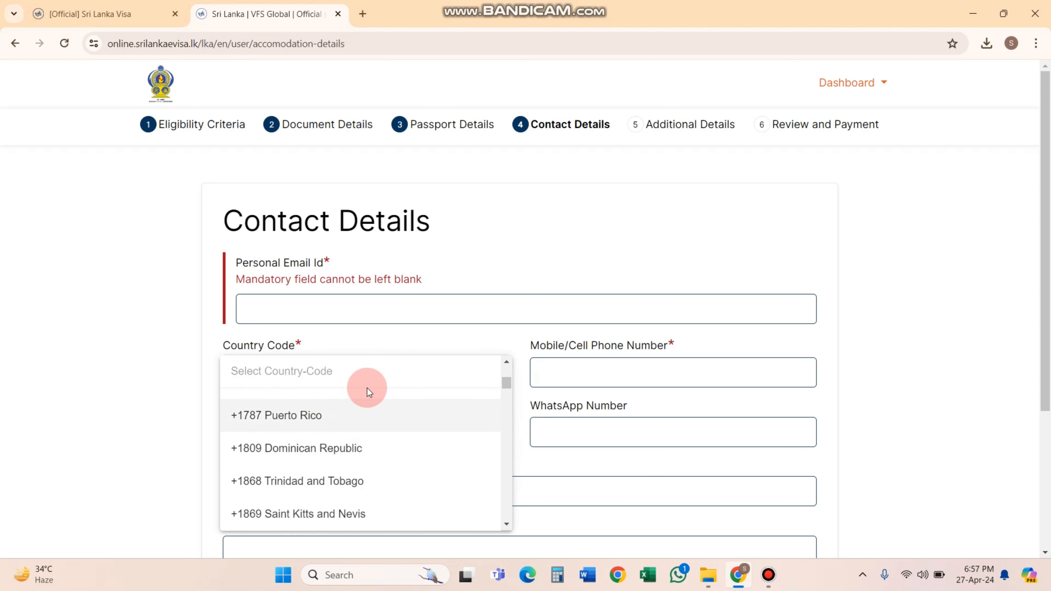
click(451, 336)
click(619, 393)
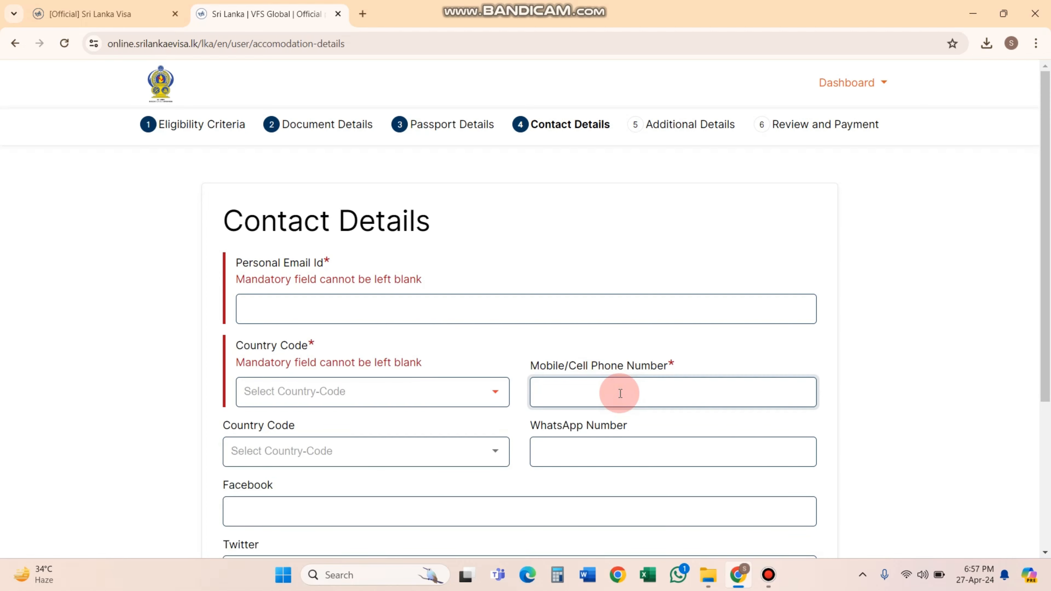
Step: Look over the WhatsApp country code options and the WhatsApp number field
click(435, 453)
scroll(274, 383, down, 10)
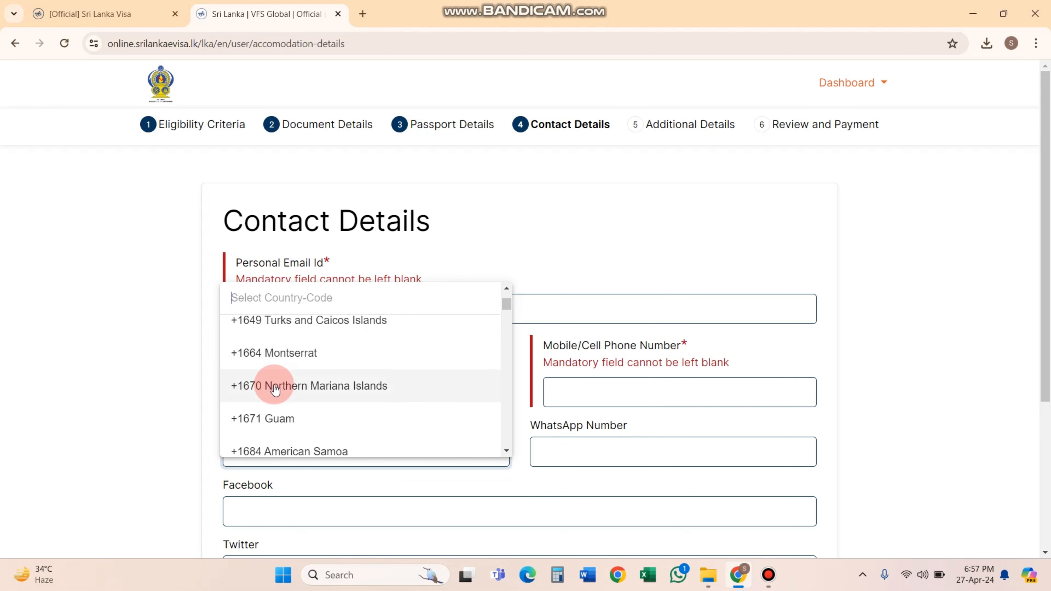
click(556, 449)
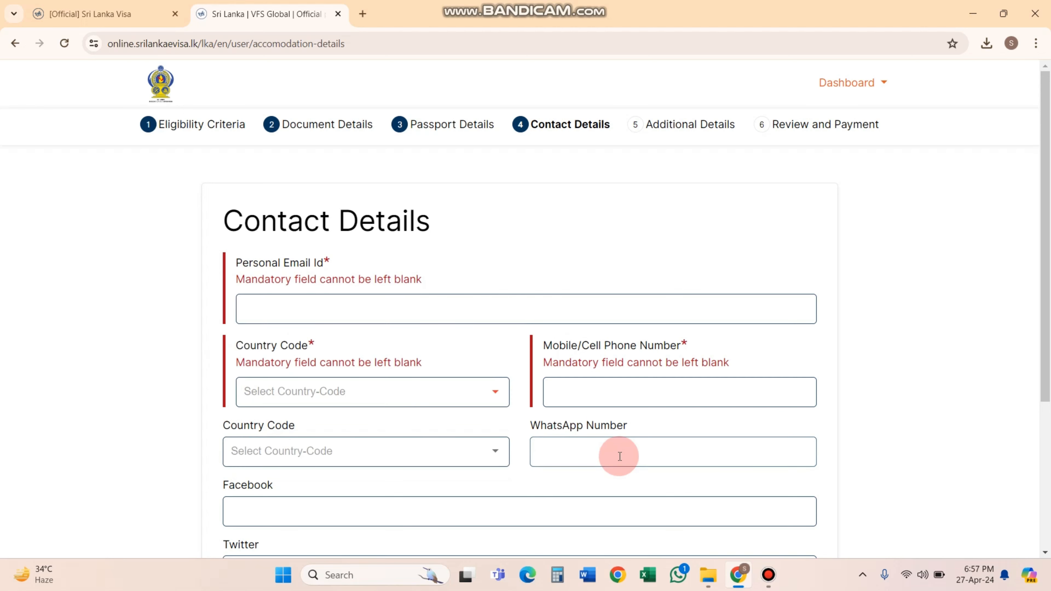
click(587, 454)
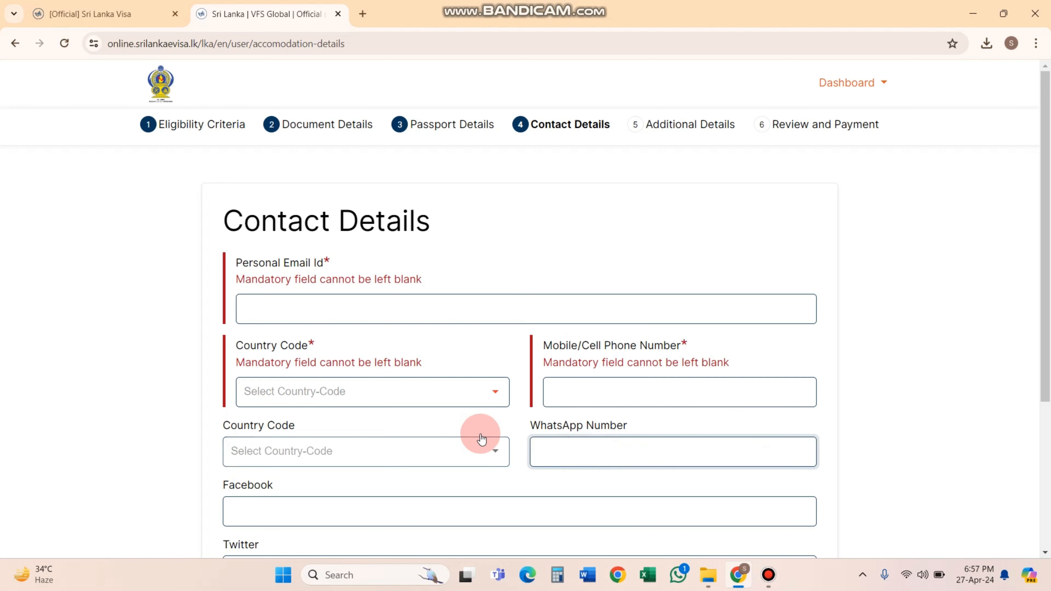
click(583, 382)
click(576, 463)
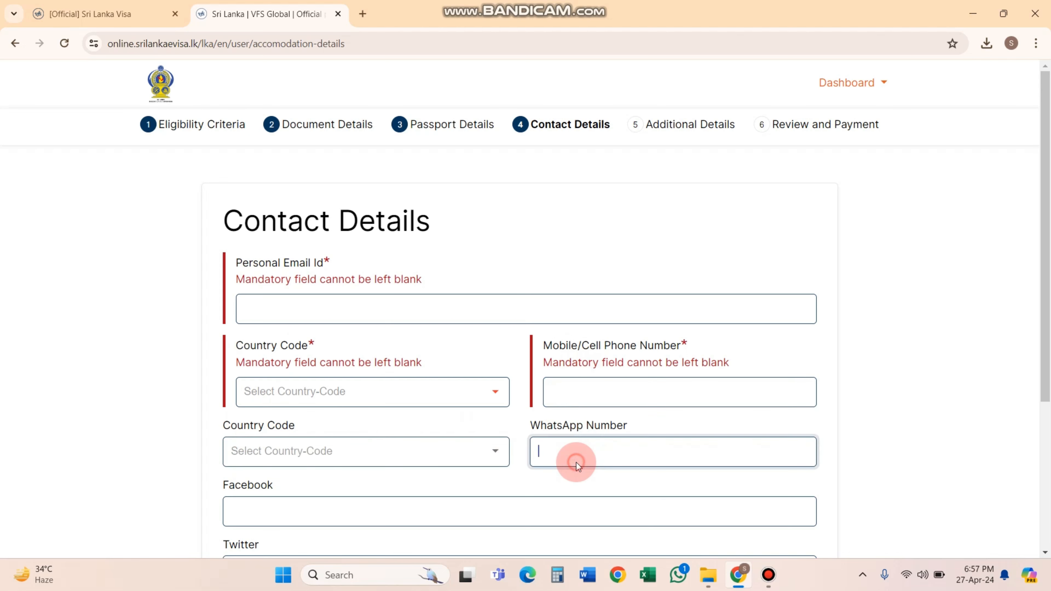
Step: Check the optional social media fields and save the contact details to continue the application
scroll(573, 451, down, 3)
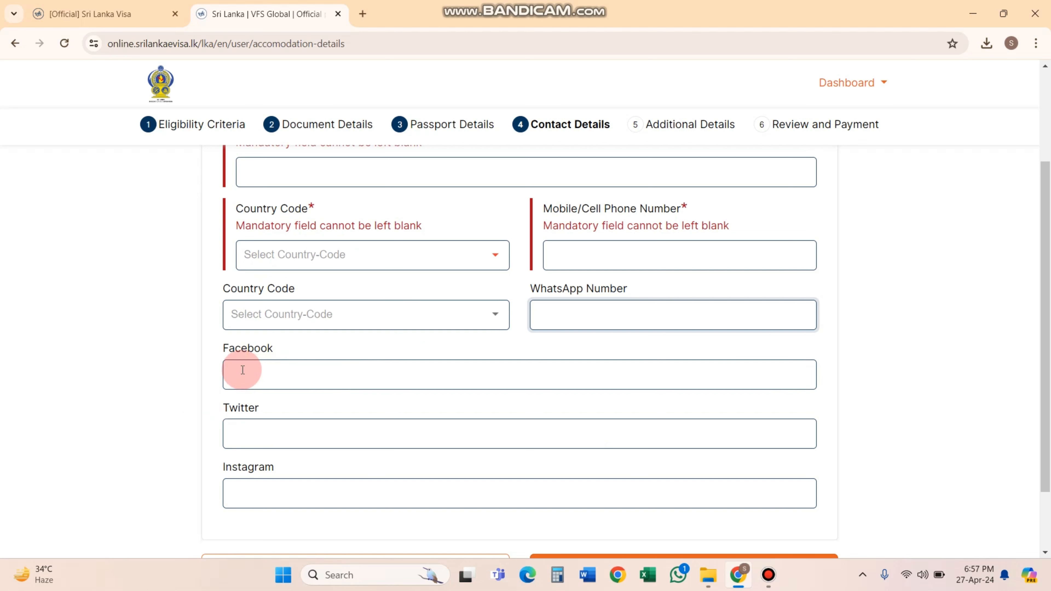
click(268, 373)
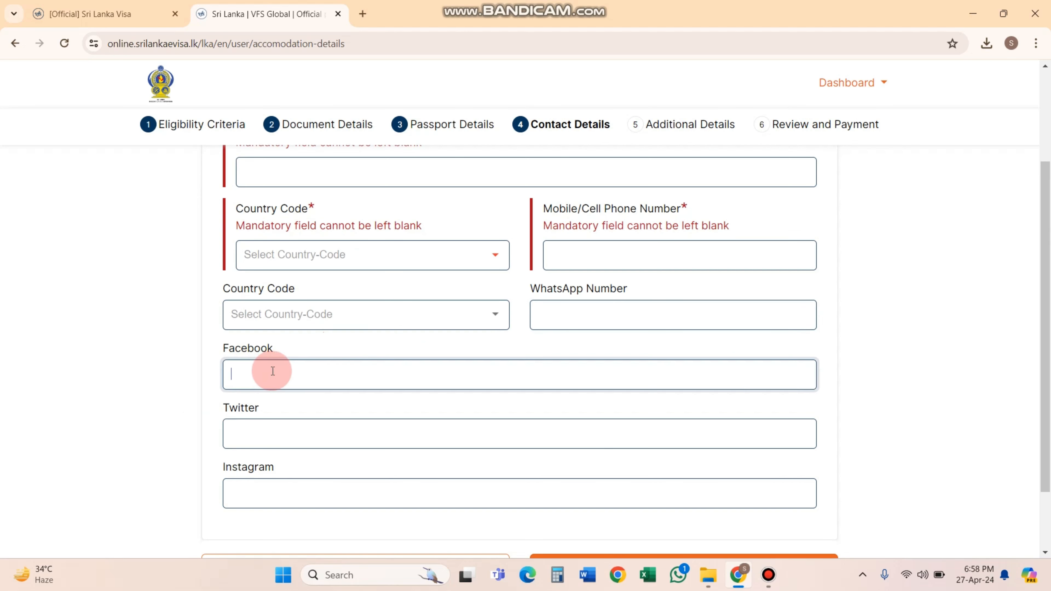
scroll(611, 355, down, 2)
click(641, 491)
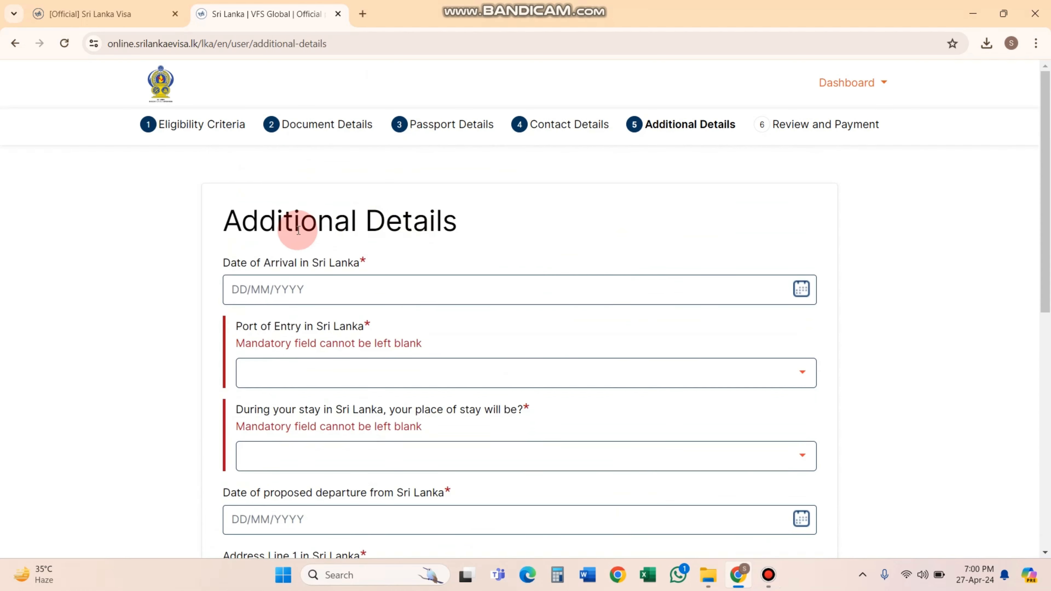
Step: Set the date of arrival in Sri Lanka to 09/05/2024 and the port of entry to Bandaranaike International Airport
drag(248, 233, 458, 223)
click(577, 245)
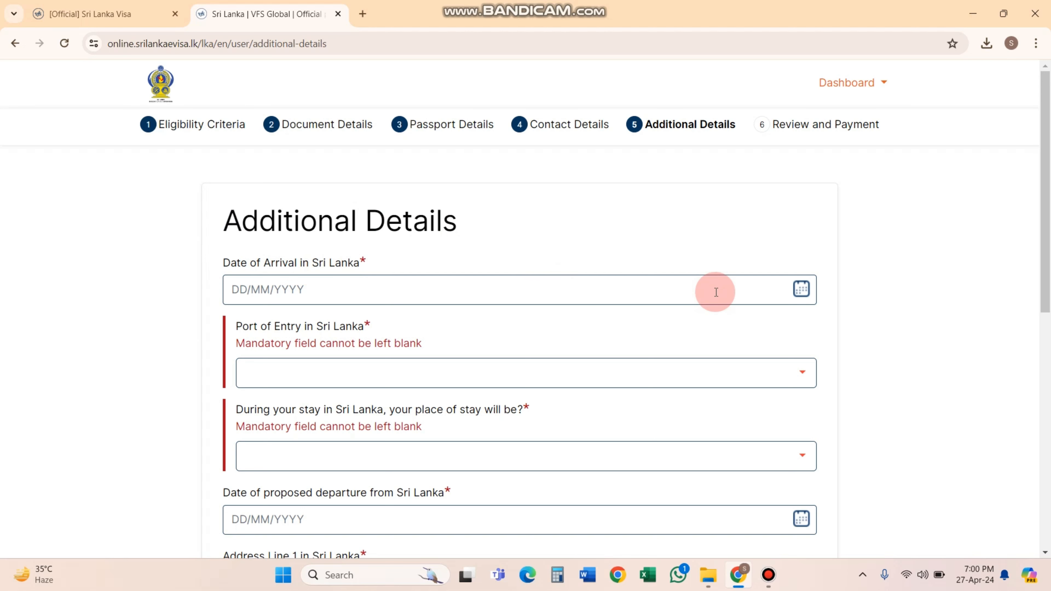
click(801, 289)
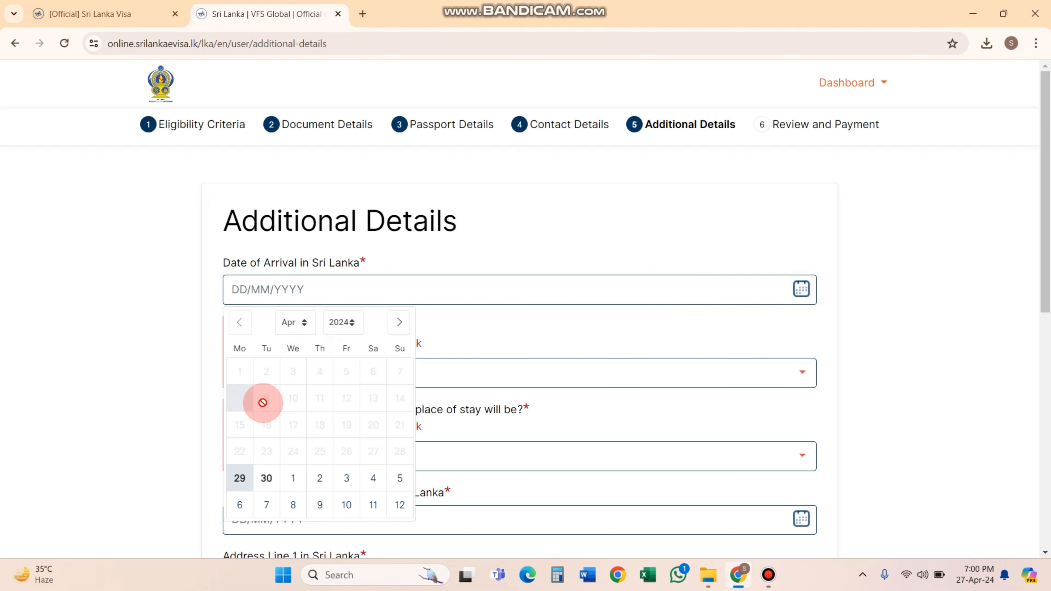
click(321, 505)
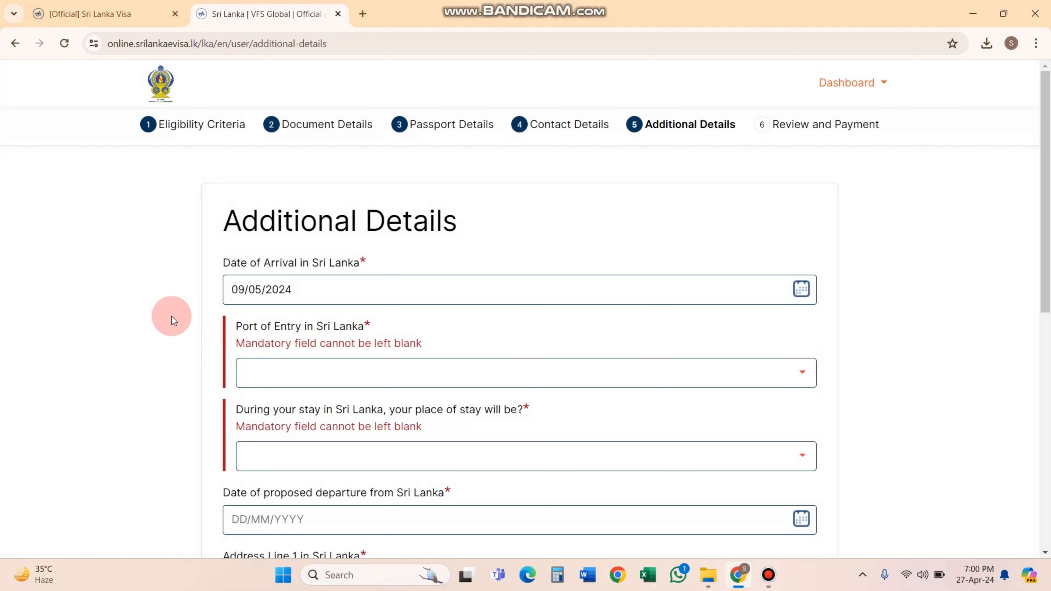
click(424, 364)
scroll(281, 410, down, 2)
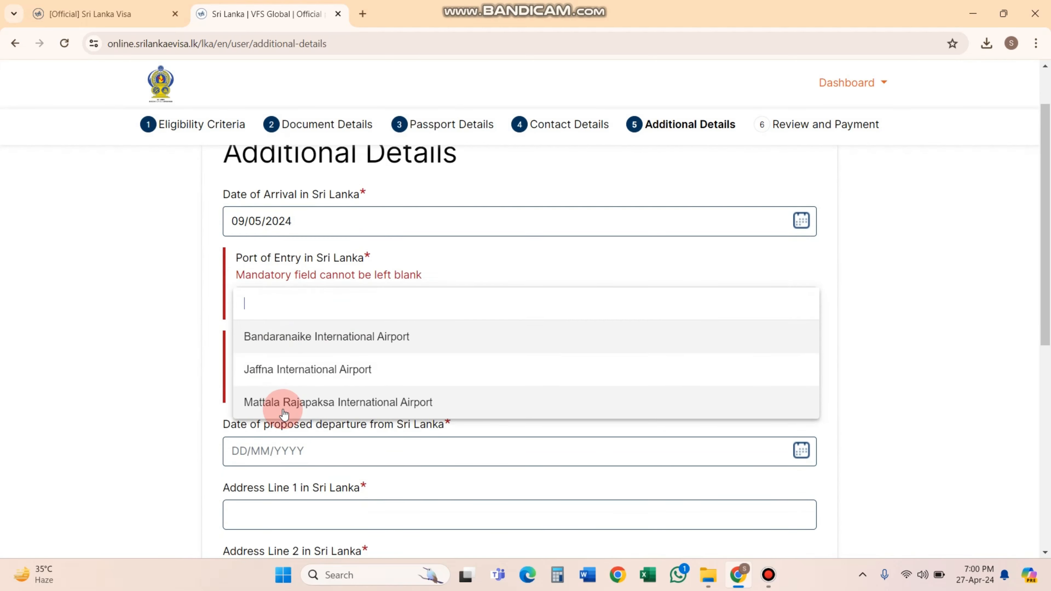
click(322, 345)
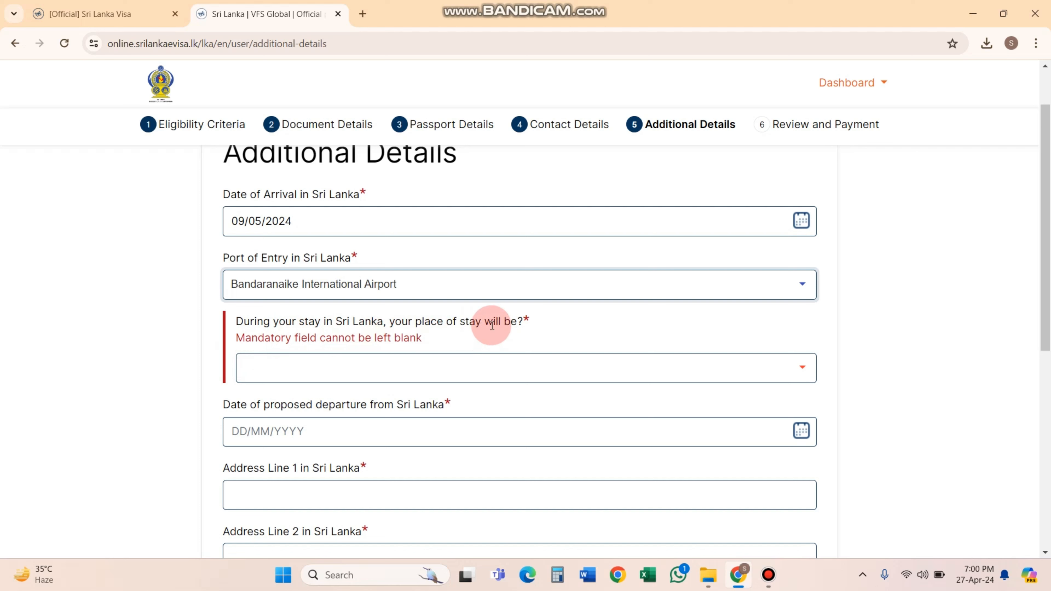
Step: Set the place of stay to Hotel and the proposed departure date from Sri Lanka to 12/05/2024
click(518, 359)
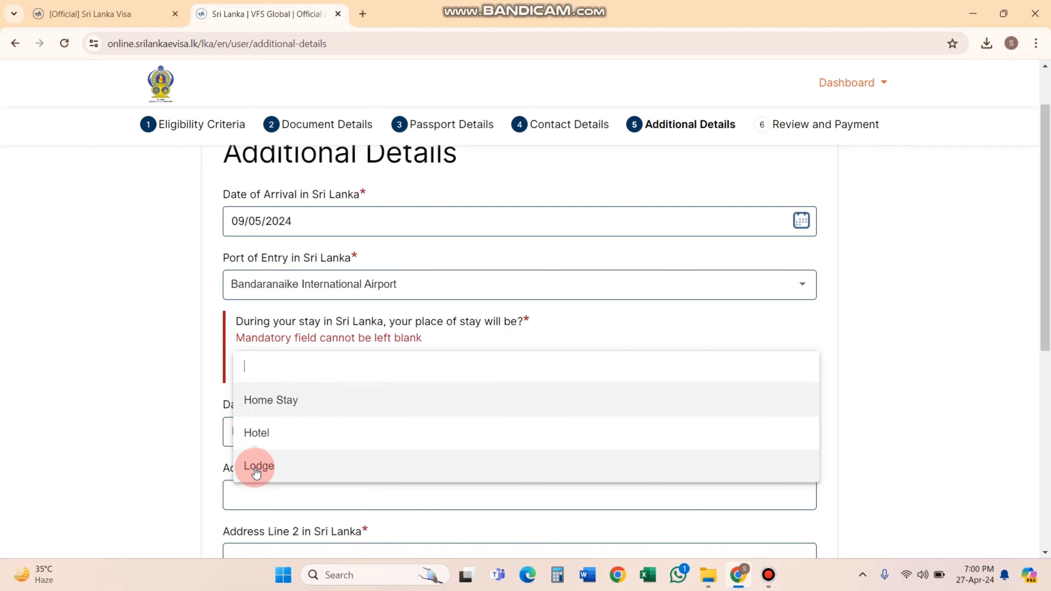
click(255, 433)
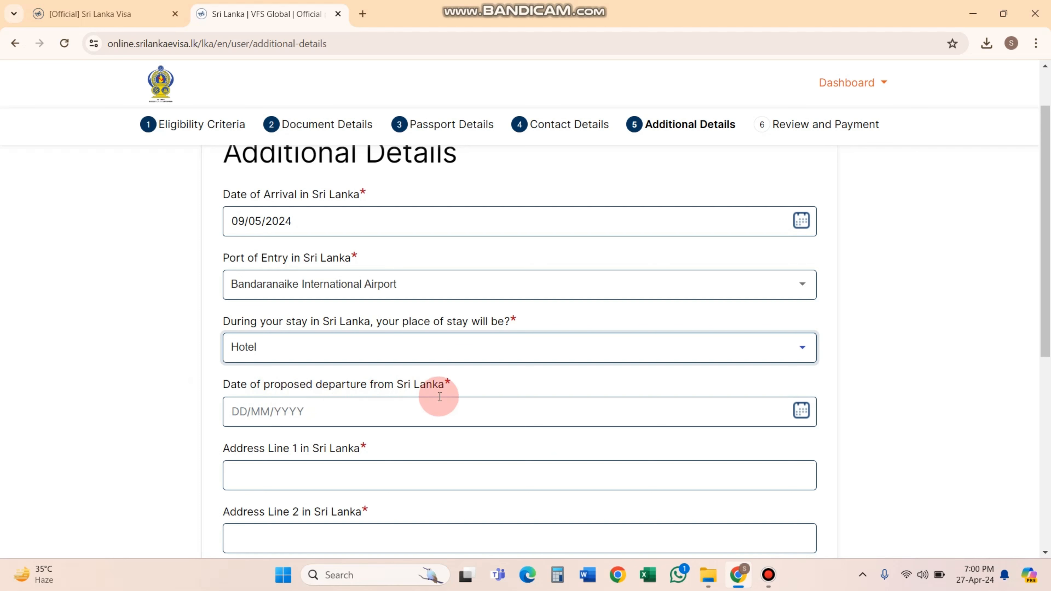
click(661, 421)
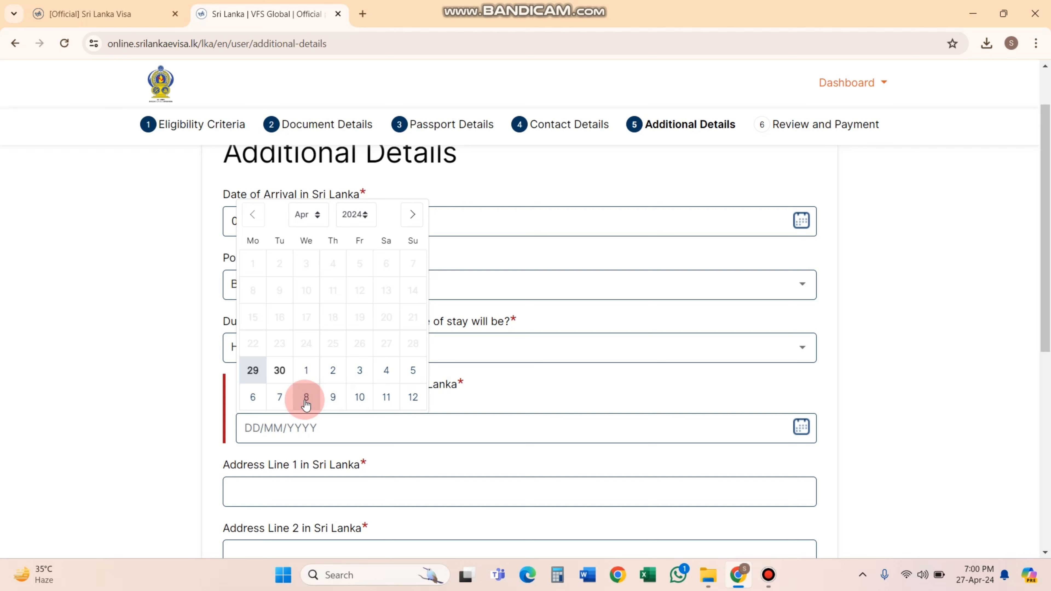
click(412, 398)
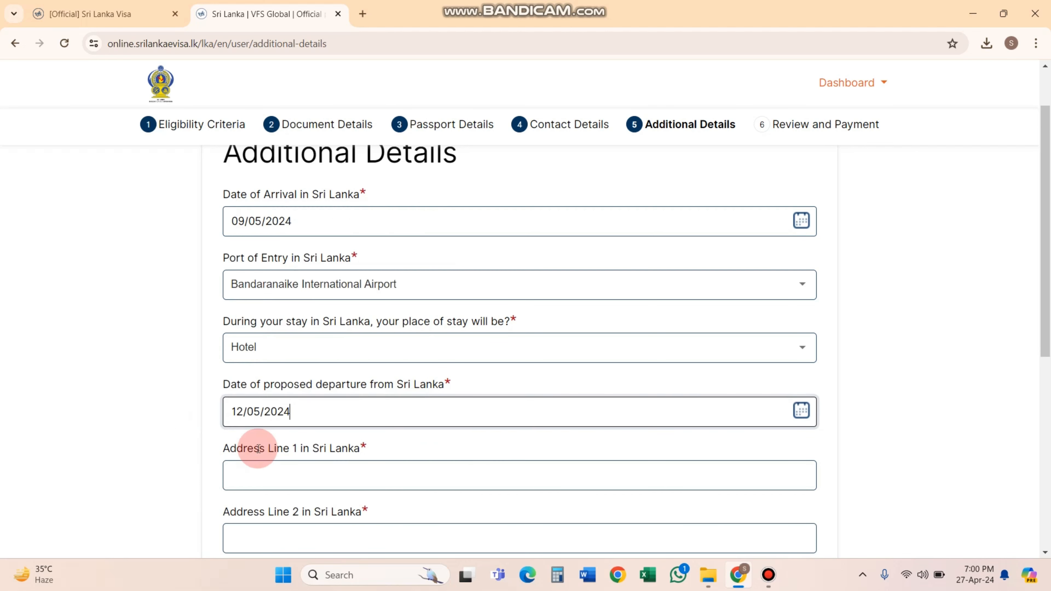
Step: Look over the mandatory Sri Lanka address fields: both address lines, city, state and zipcode
scroll(222, 404, down, 3)
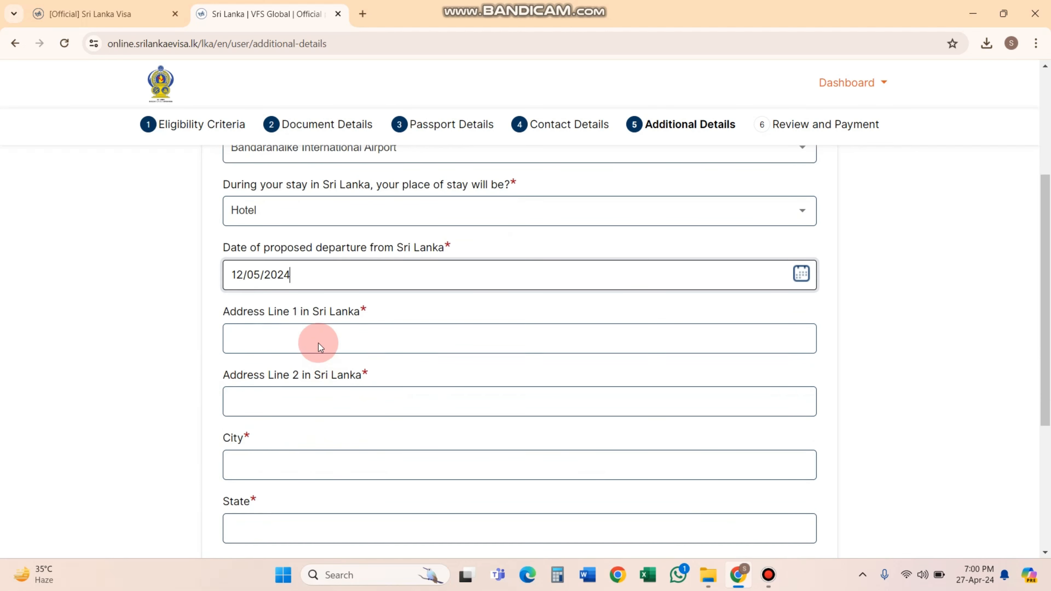
click(377, 336)
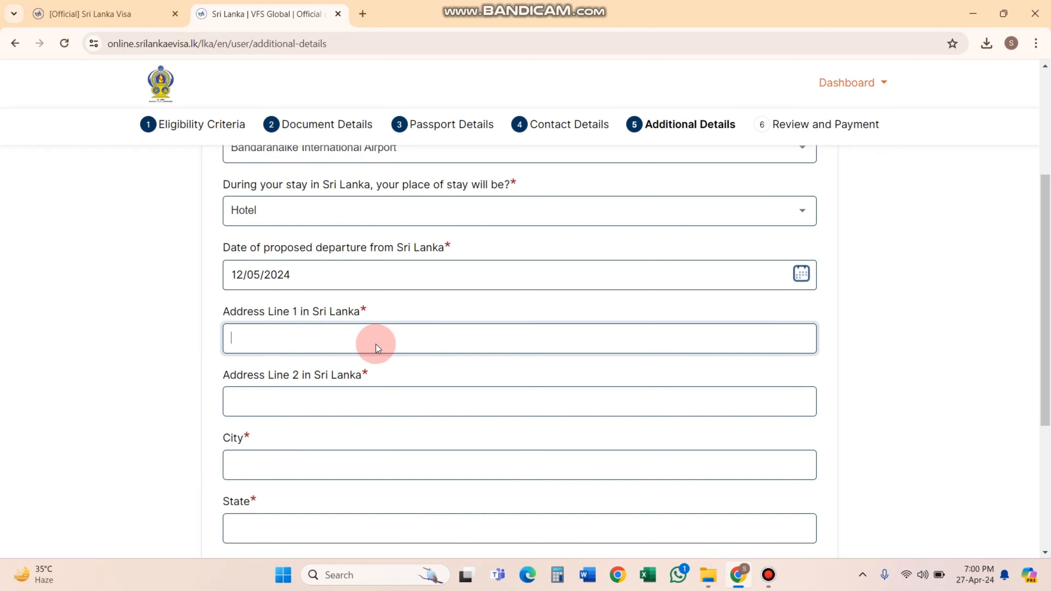
click(329, 393)
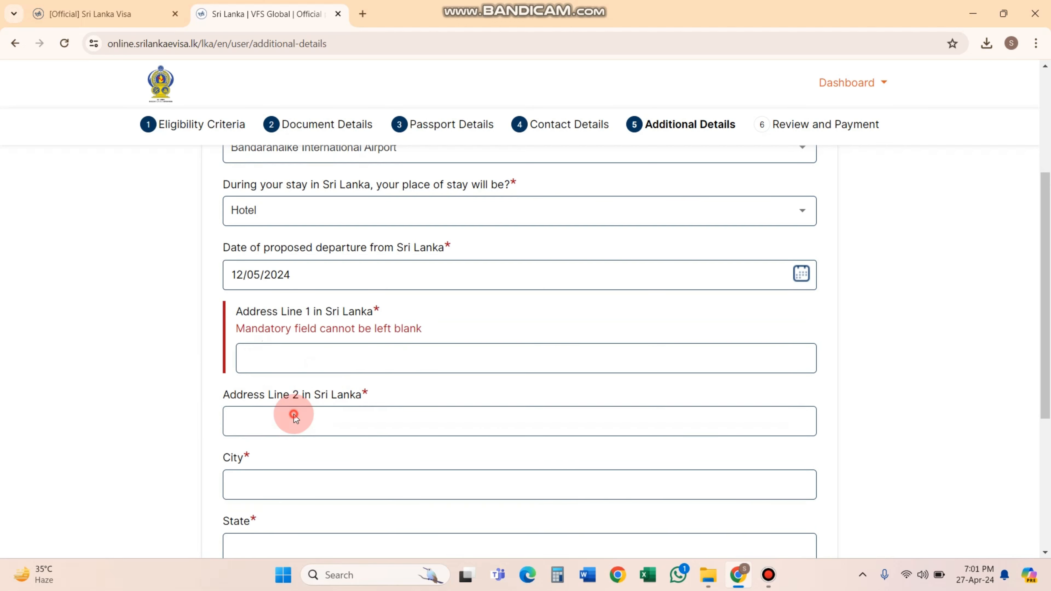
click(279, 484)
scroll(225, 386, down, 3)
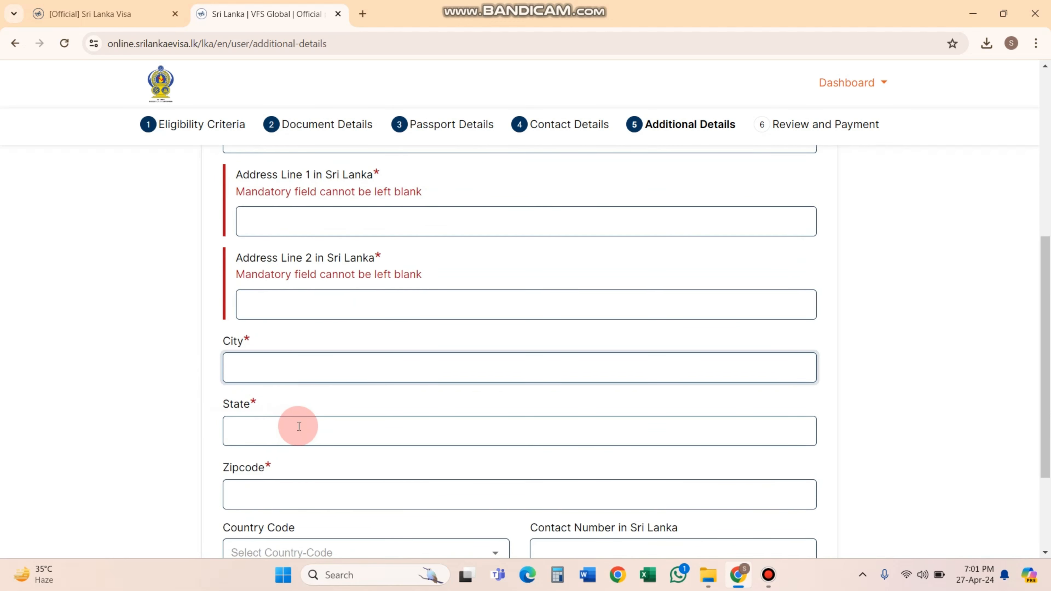
click(234, 423)
scroll(132, 410, down, 3)
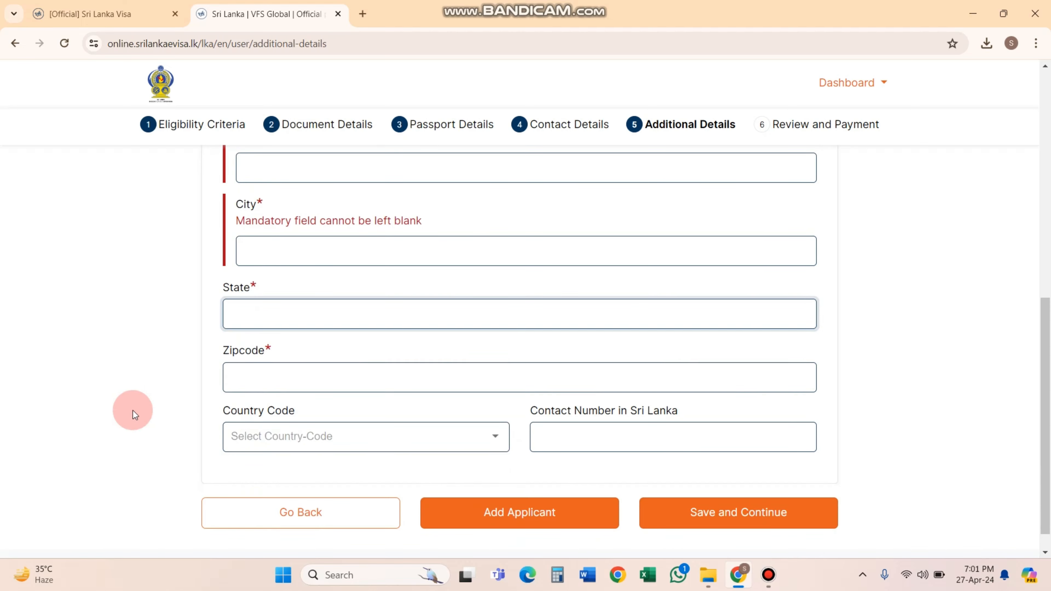
click(251, 375)
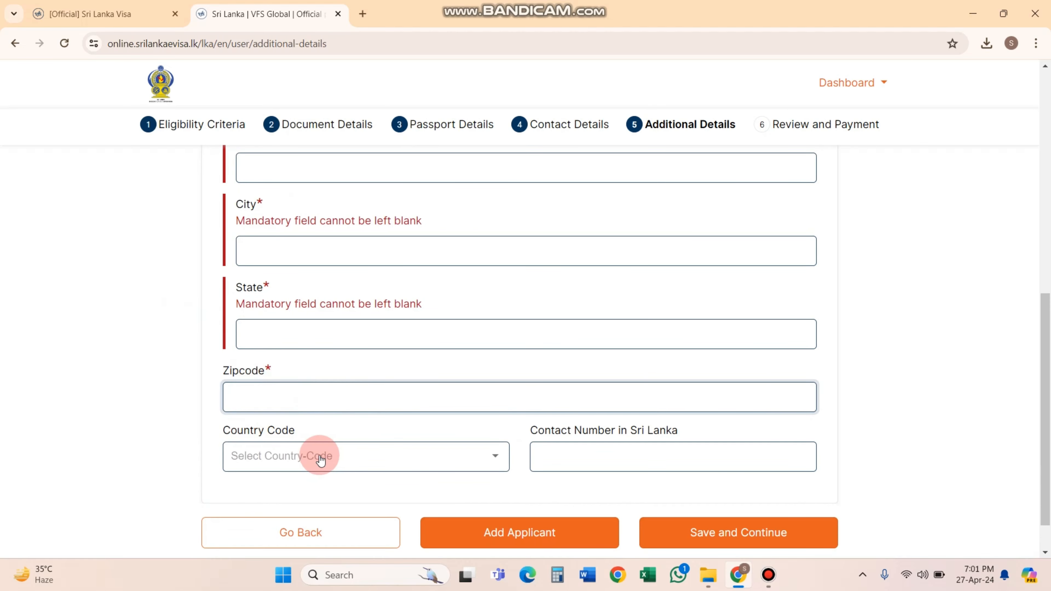
Step: Choose +94 Sri Lanka as the country code for the contact number in Sri Lanka
click(375, 455)
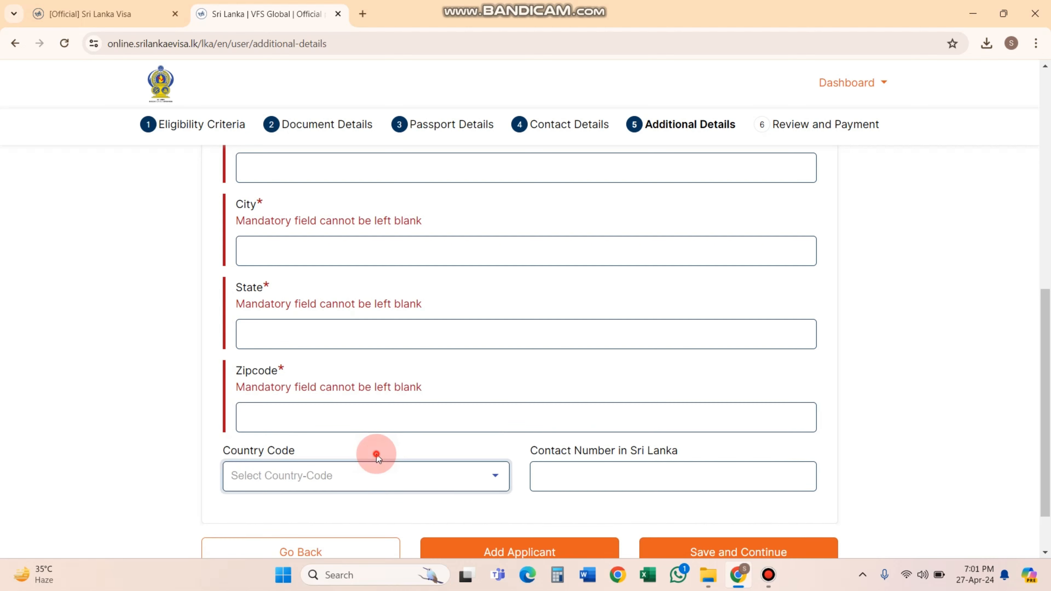
click(379, 475)
scroll(248, 373, down, 8)
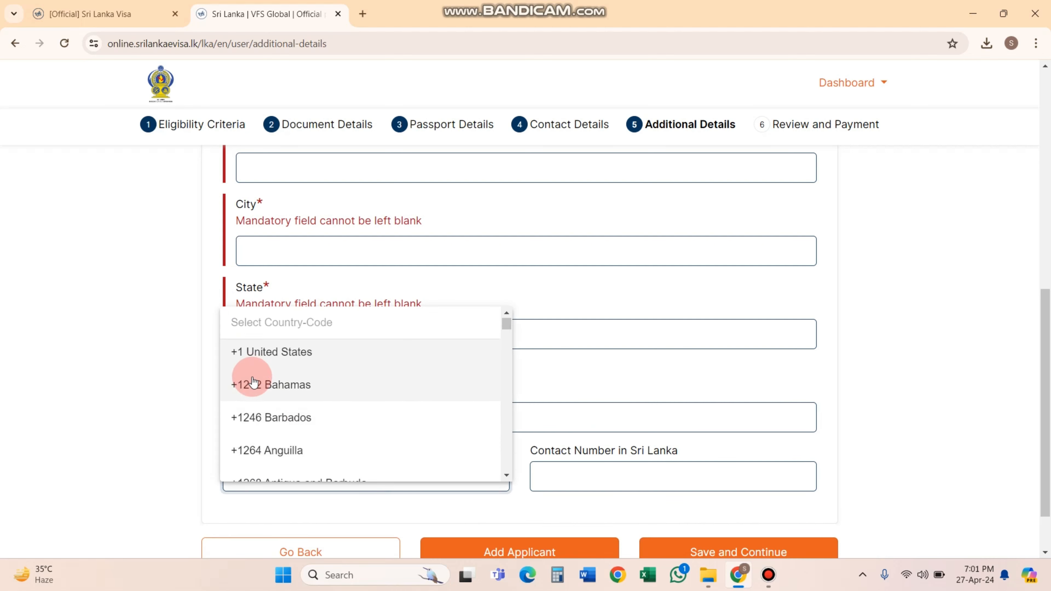
text(sr)
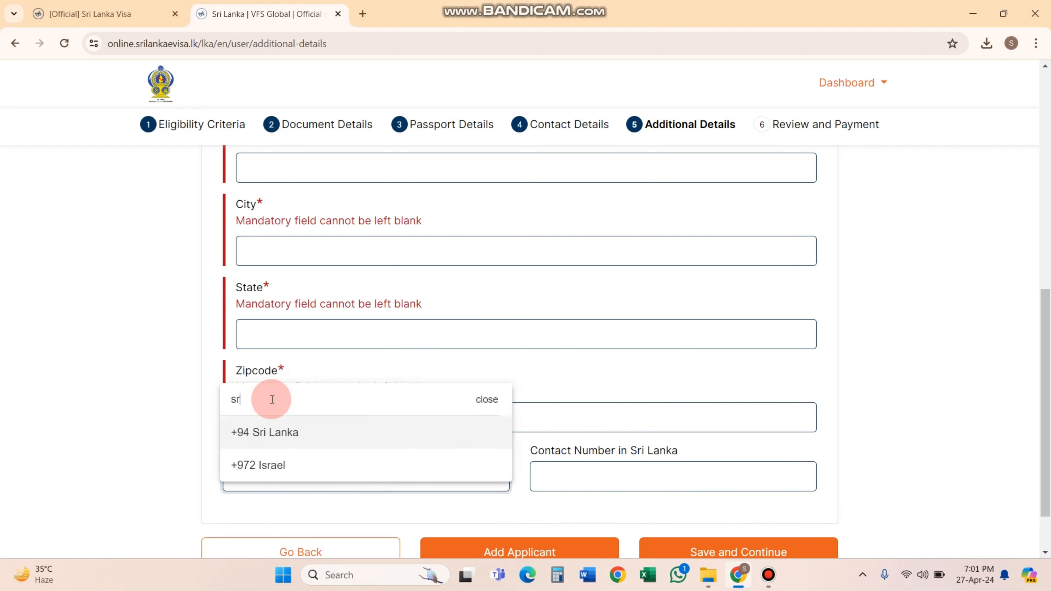
click(277, 430)
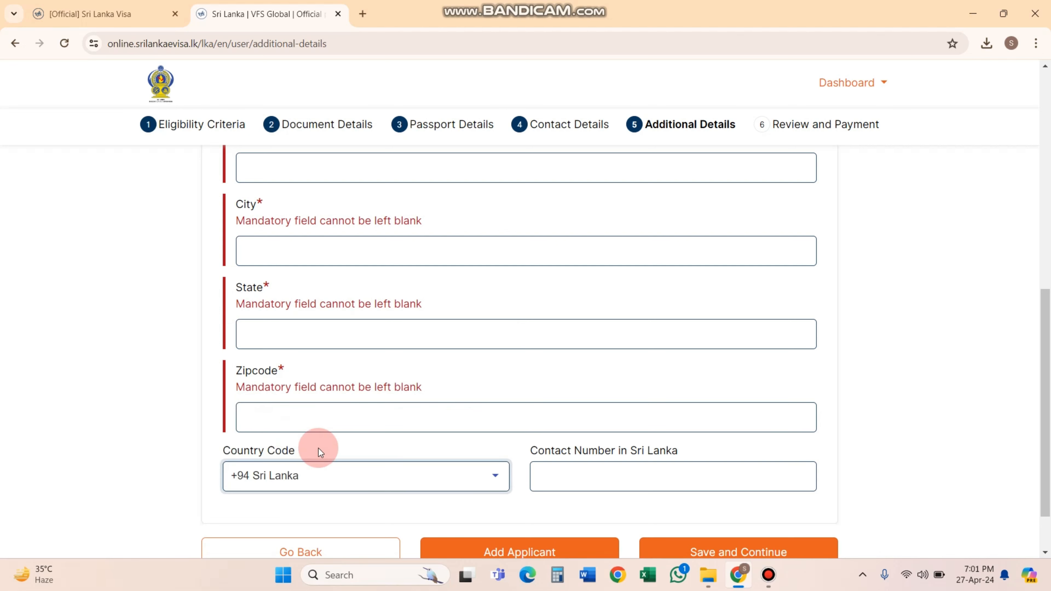
click(567, 480)
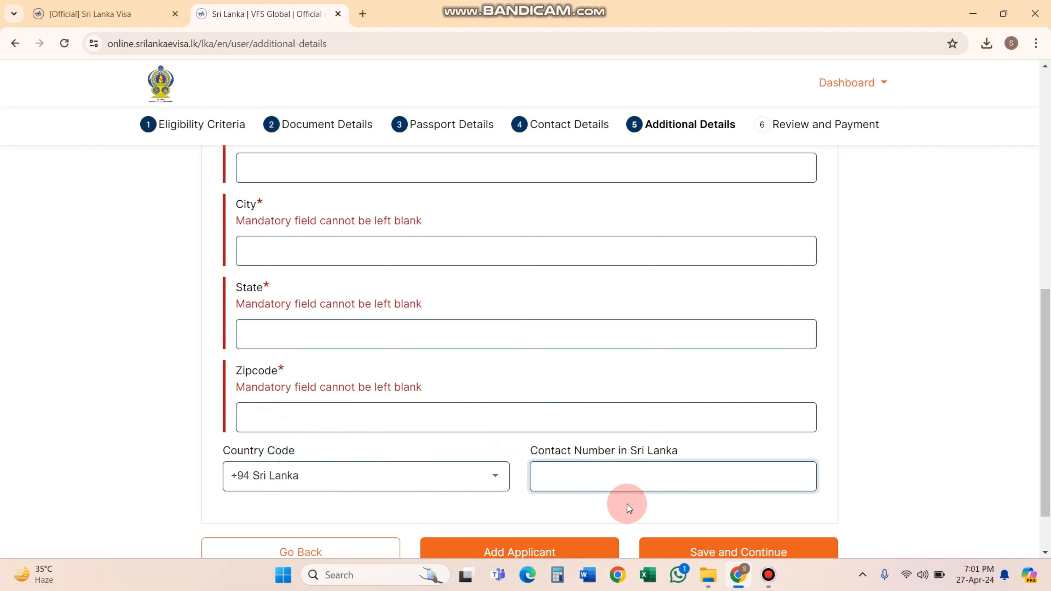
Step: Save the additional details and review the fees in the application summary
scroll(609, 461, down, 2)
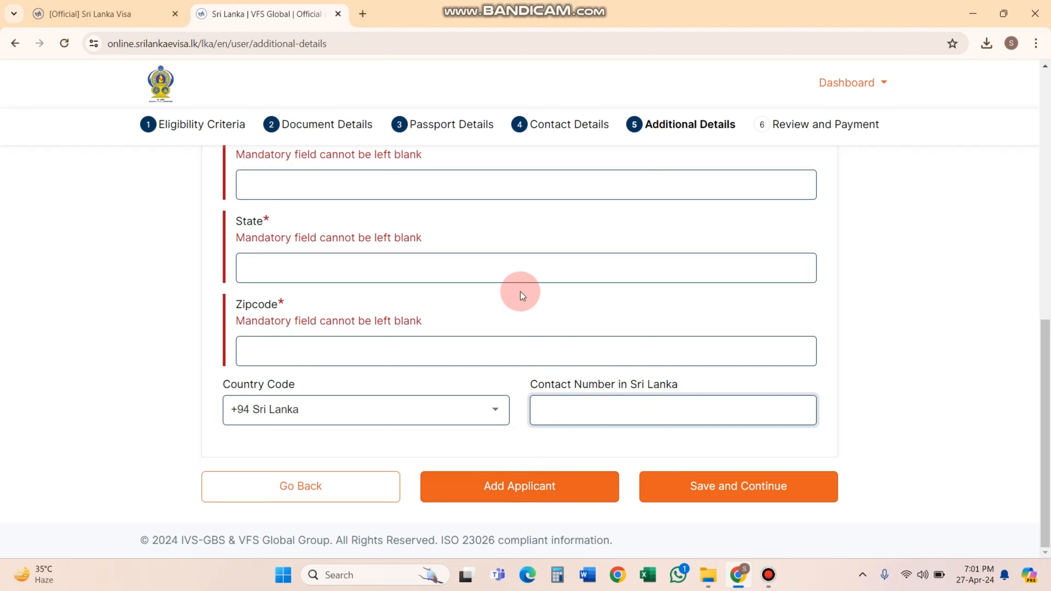
click(718, 488)
click(429, 171)
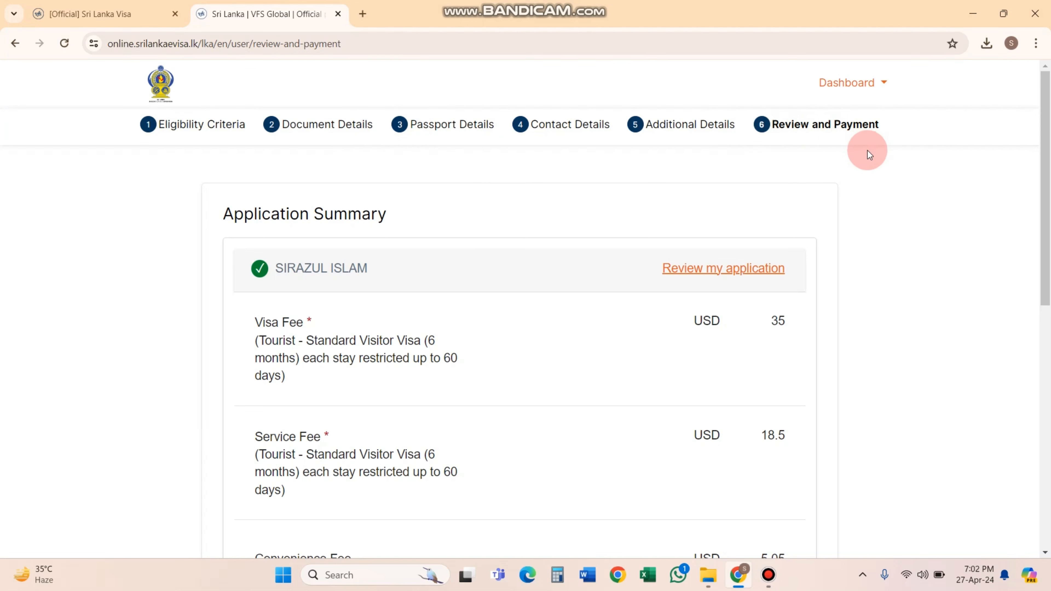
scroll(866, 153, down, 3)
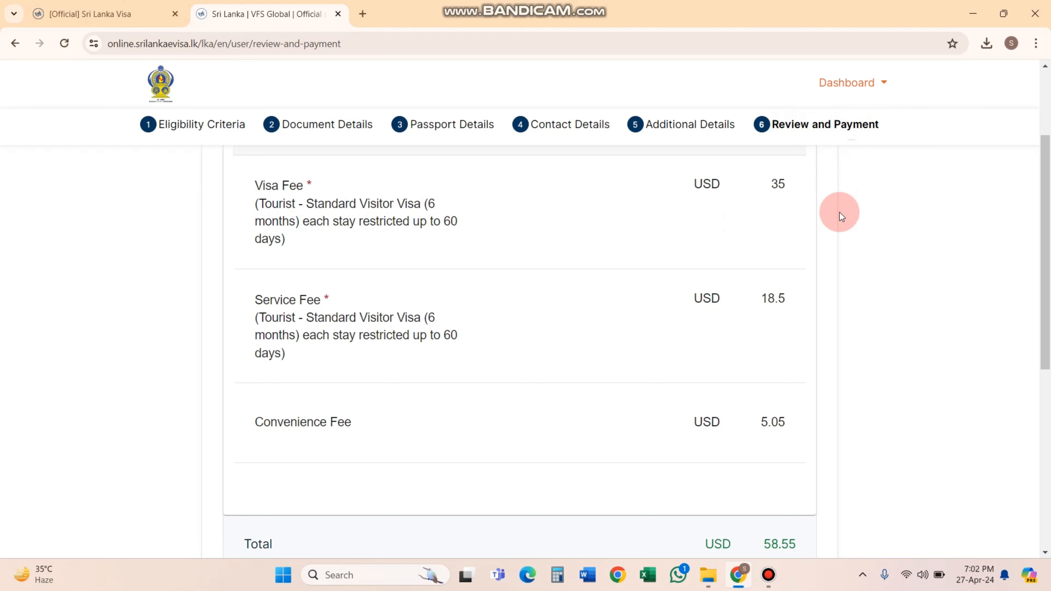
Step: Check the visa fee for the Tourist - Standard Visitor Visa in the application summary
scroll(841, 235, down, 3)
scroll(828, 236, up, 4)
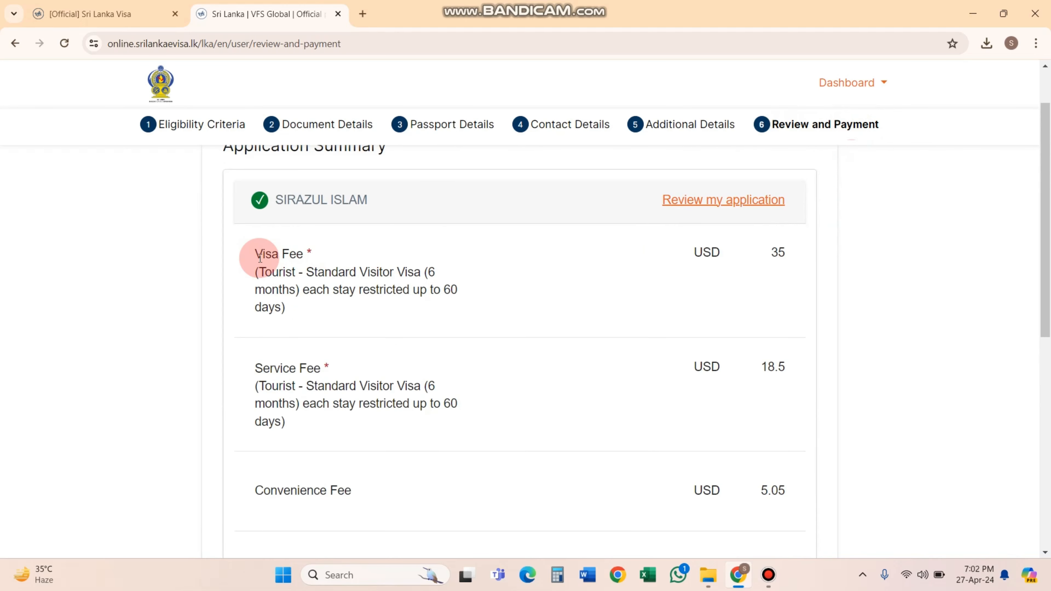
scroll(289, 244, up, 2)
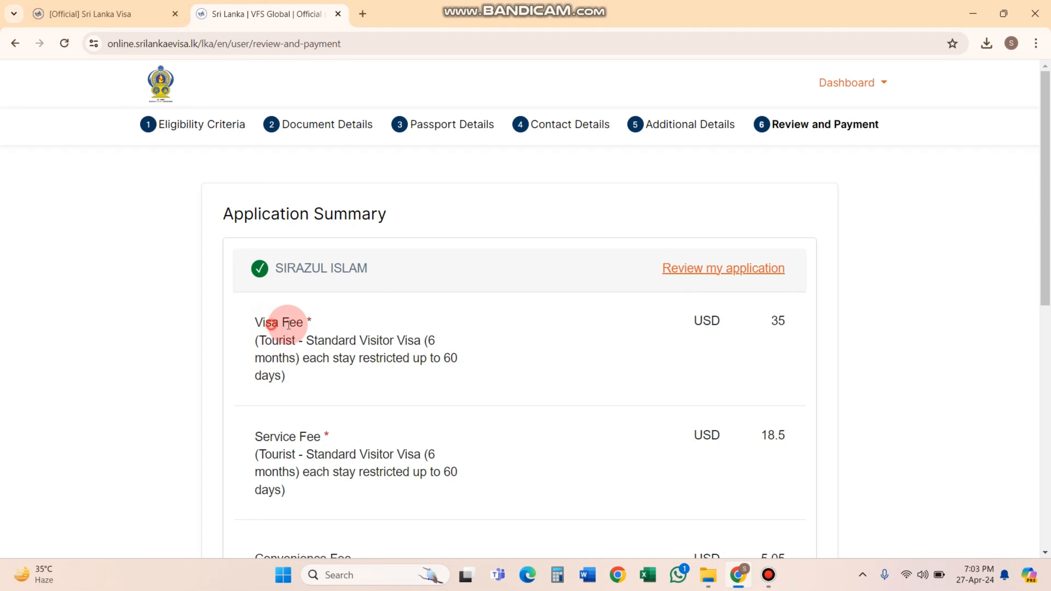
drag(288, 325, 765, 327)
click(792, 361)
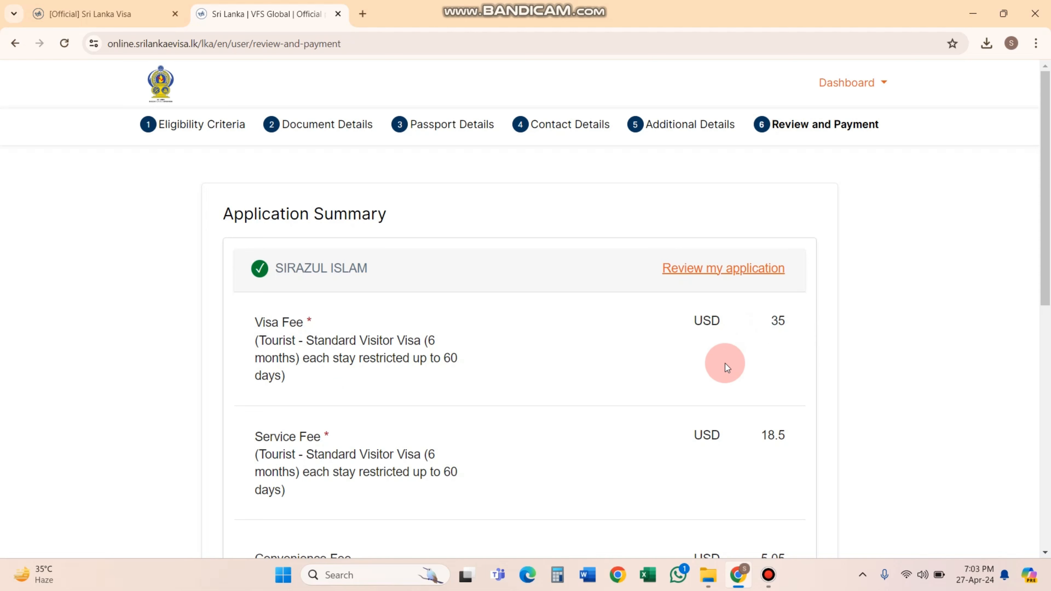
Step: Review the service fee in the application summary, including its visa type, stay restriction and amount
scroll(723, 364, down, 2)
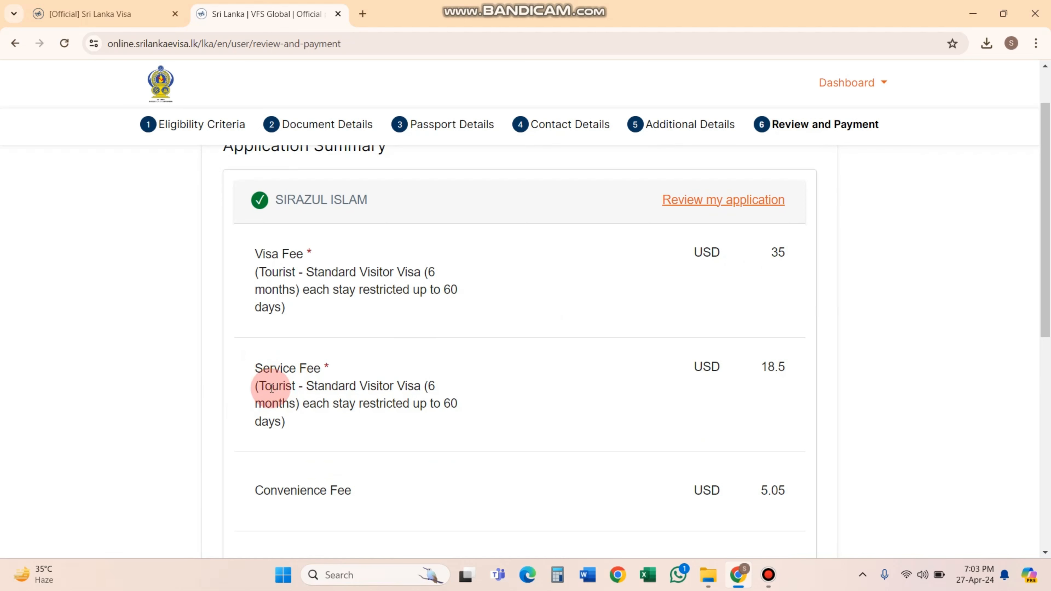
drag(343, 391, 421, 390)
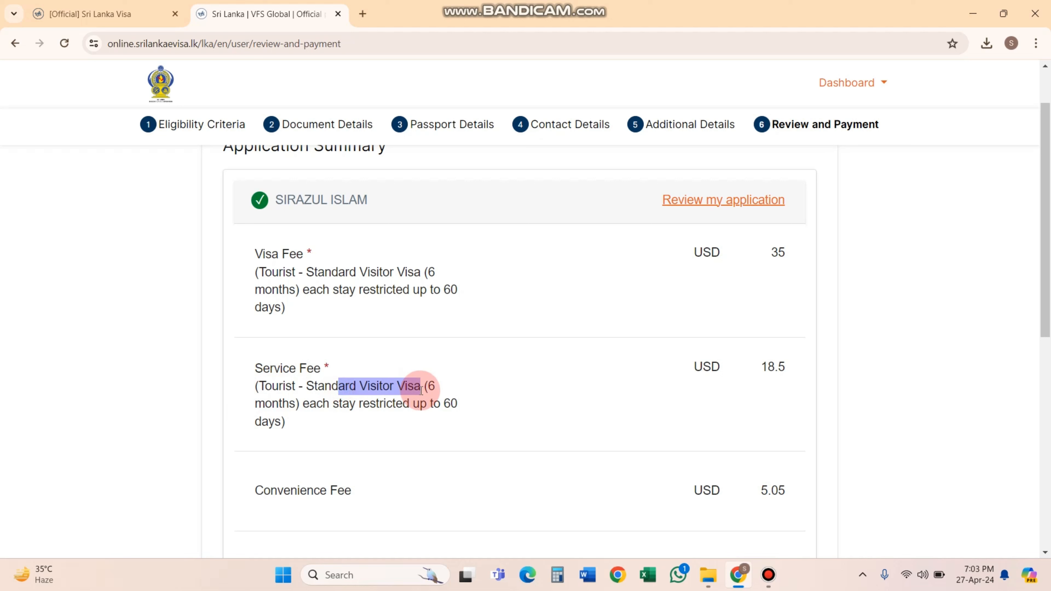
click(261, 401)
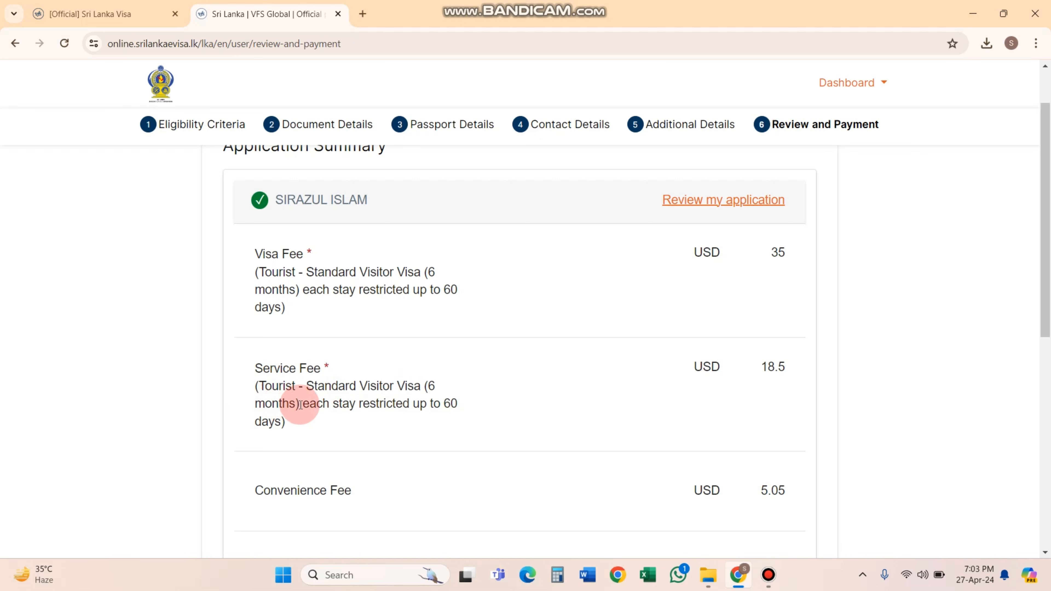
mouse_move(309, 406)
mouse_down()
mouse_move(431, 409)
mouse_move(258, 418)
mouse_move(328, 406)
mouse_move(309, 405)
mouse_up()
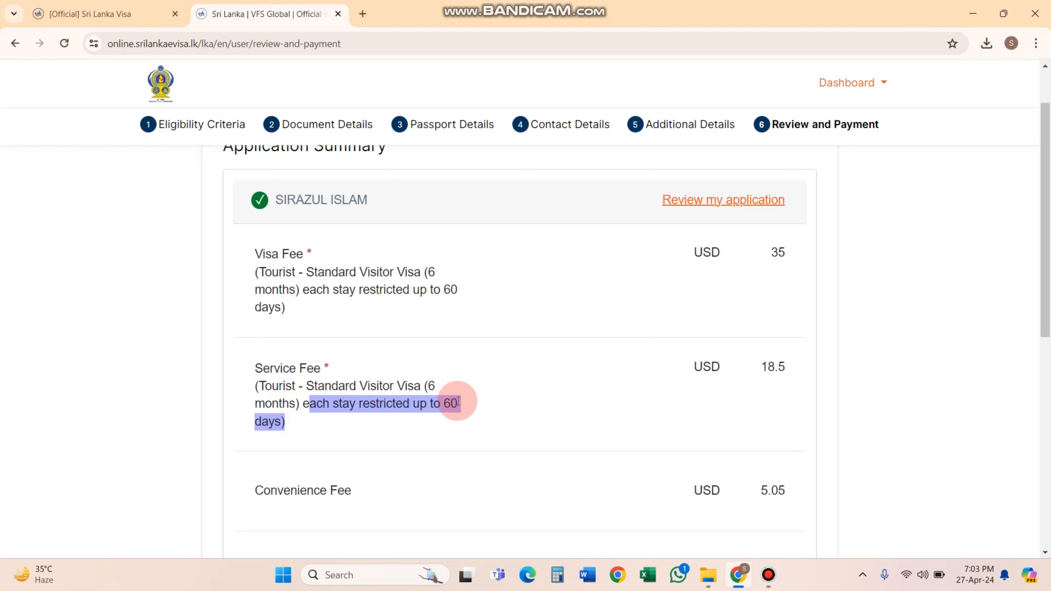
click(499, 402)
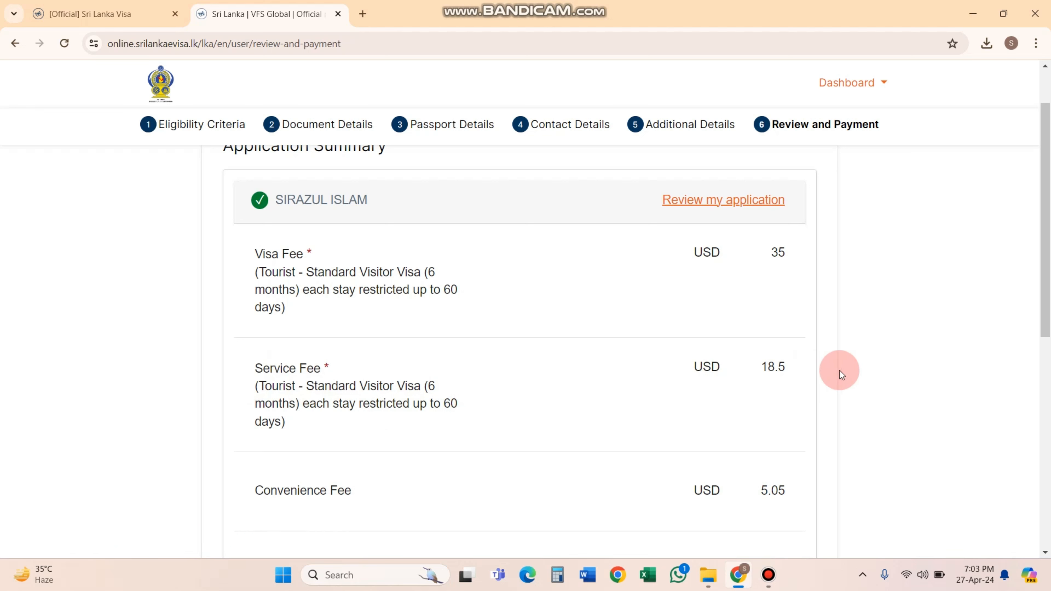
drag(786, 367, 737, 367)
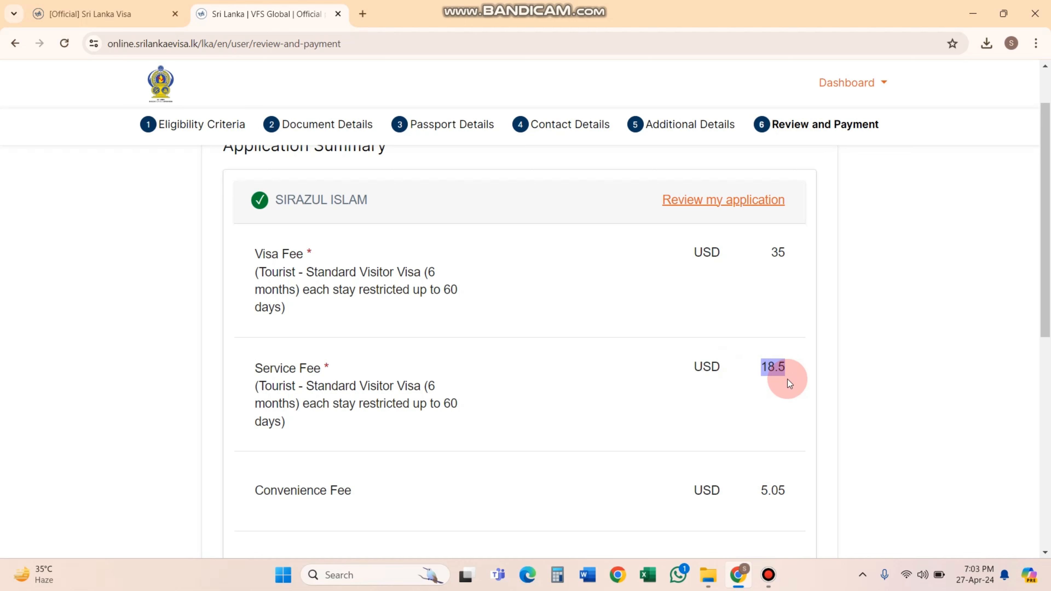
click(783, 392)
Step: Check the convenience fee, the total and the grand total of the application
scroll(783, 392, down, 2)
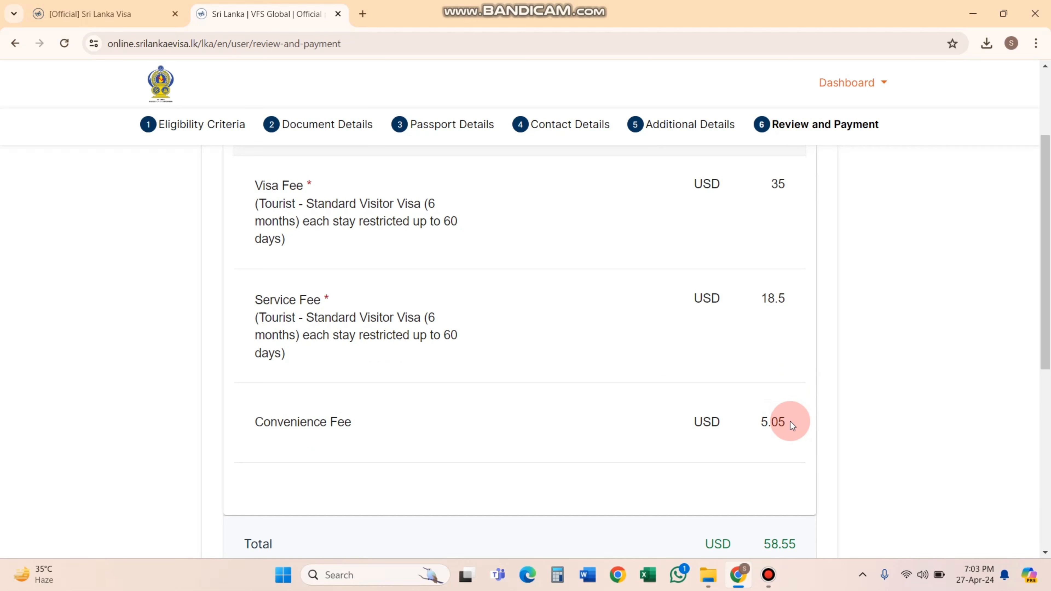
drag(789, 420, 737, 424)
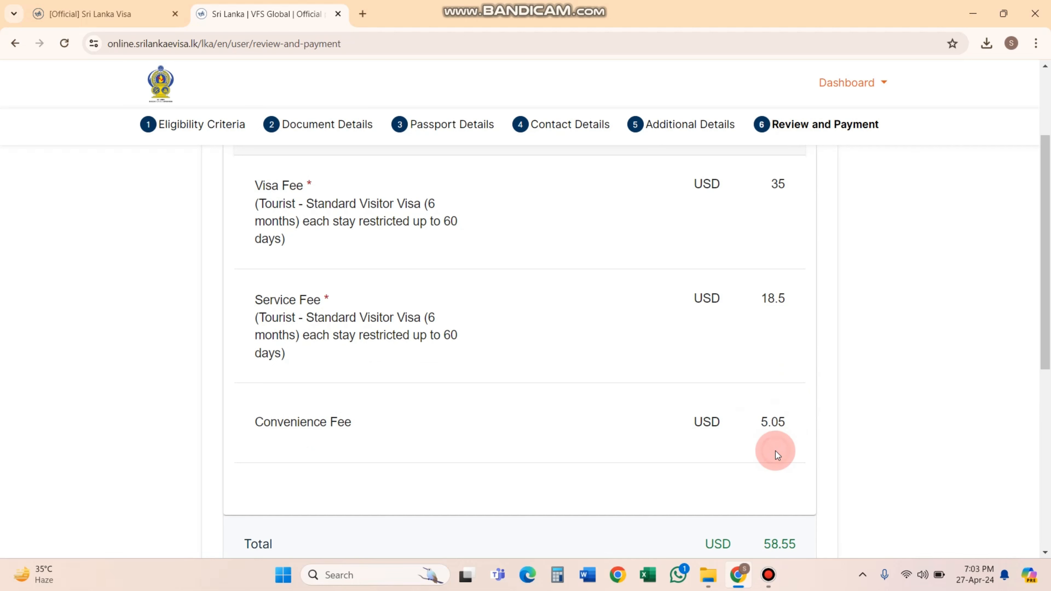
scroll(775, 450, down, 2)
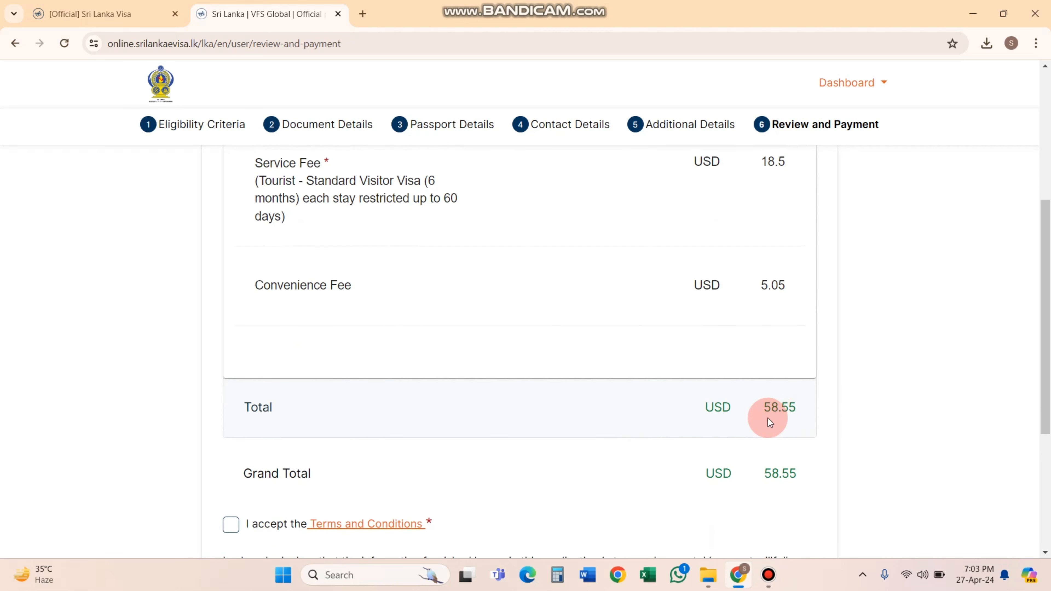
drag(798, 409, 714, 410)
scroll(657, 451, down, 3)
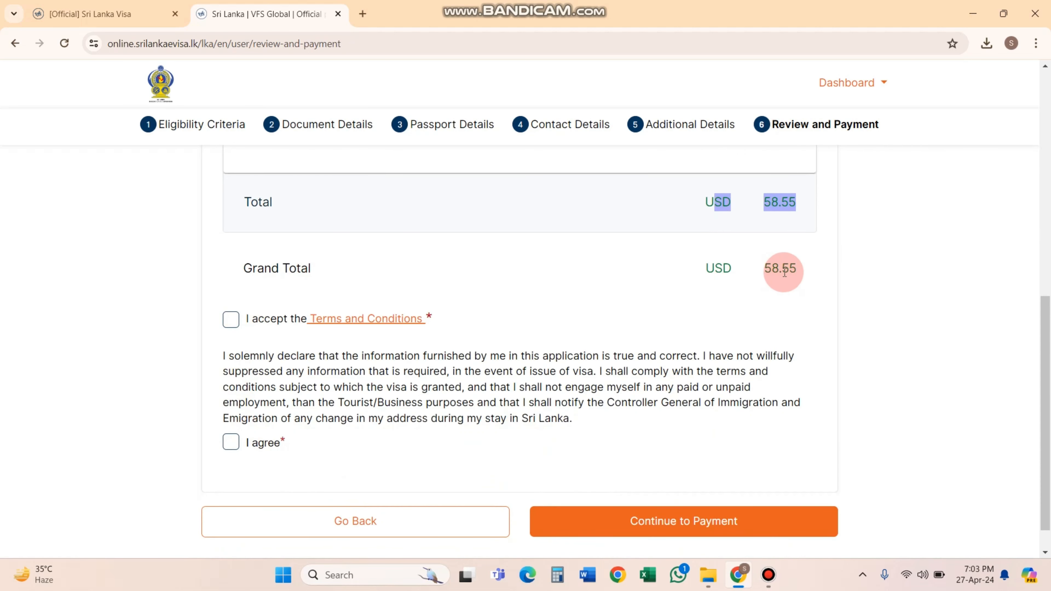
click(800, 271)
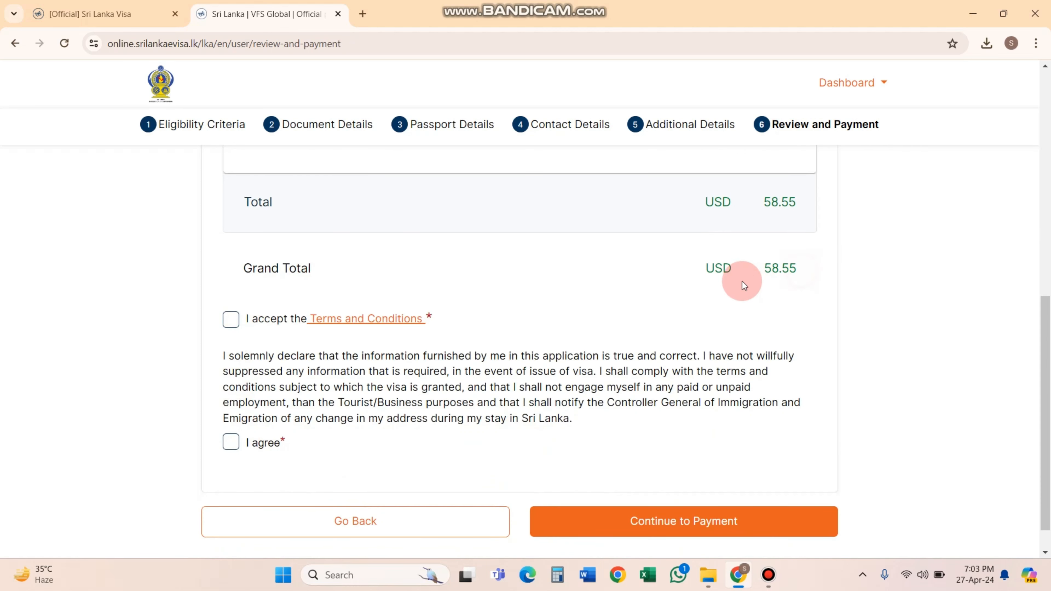
Step: Accept the Terms and Conditions and the declaration, and continue to payment, confirming that the application information is correct
click(229, 318)
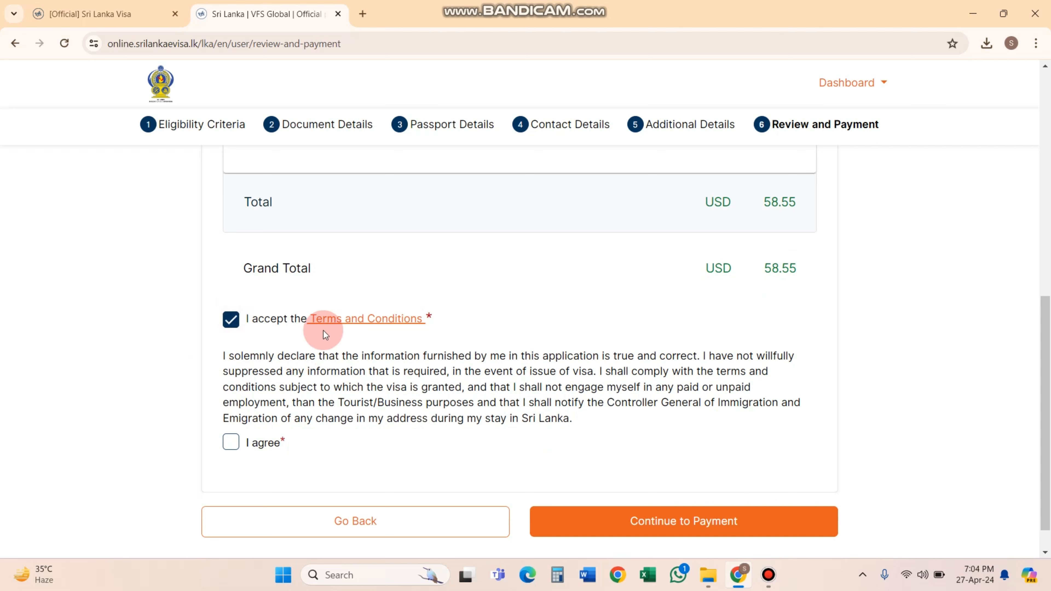
click(239, 445)
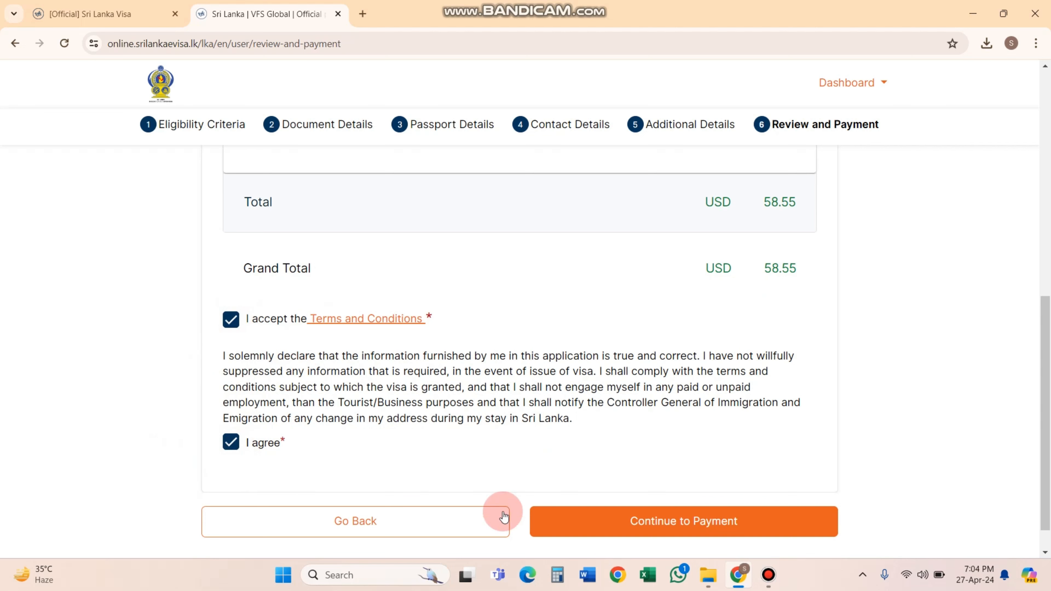
click(699, 519)
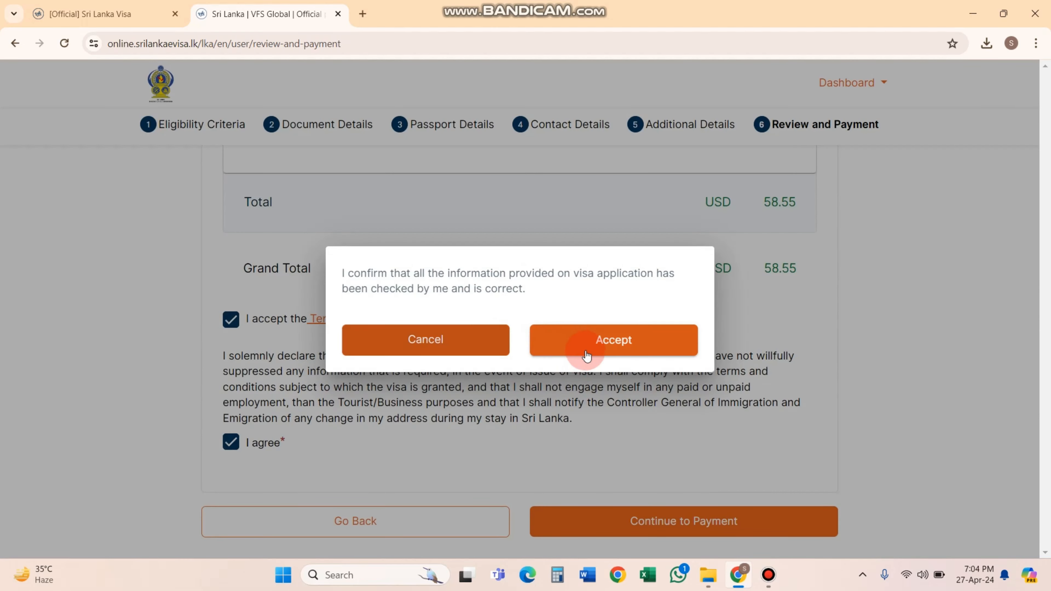
click(598, 344)
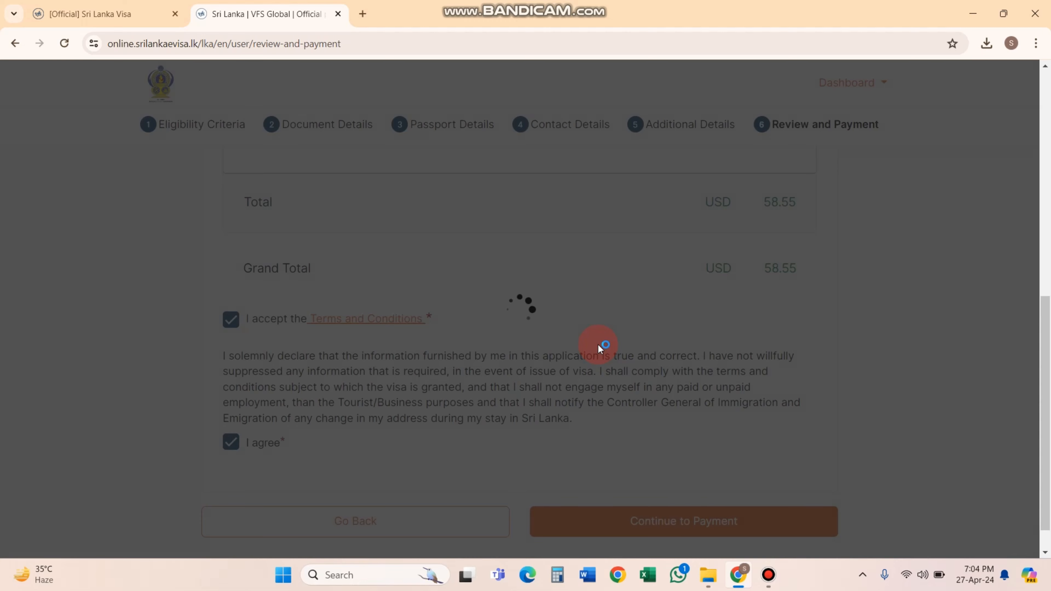
Step: Look over the billing information fields on the payment page, including billing name, address and PO box / zip code
scroll(713, 295, down, 5)
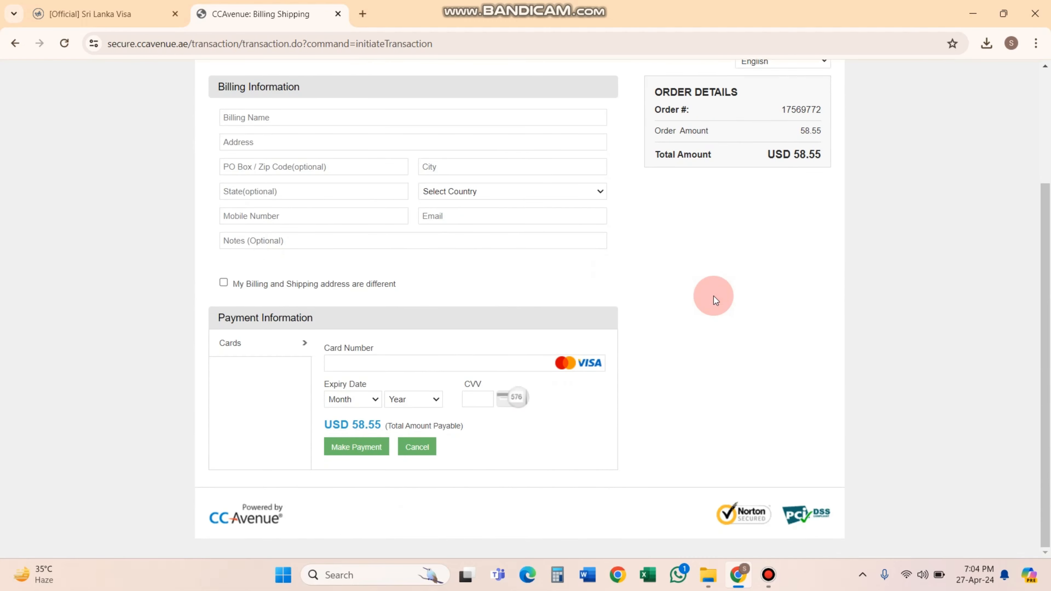
scroll(713, 296, up, 4)
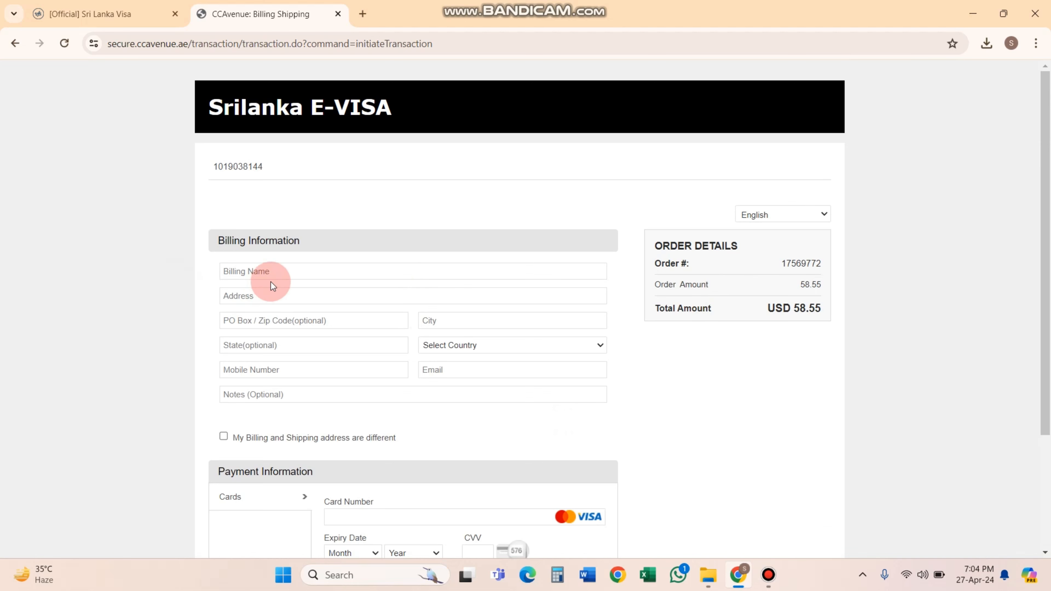
click(274, 275)
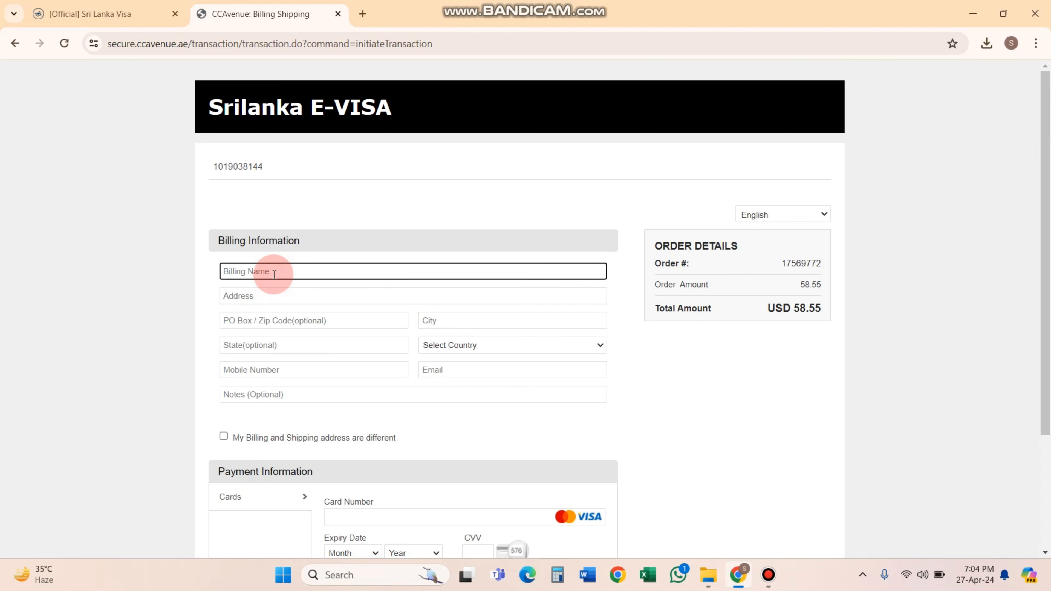
click(253, 295)
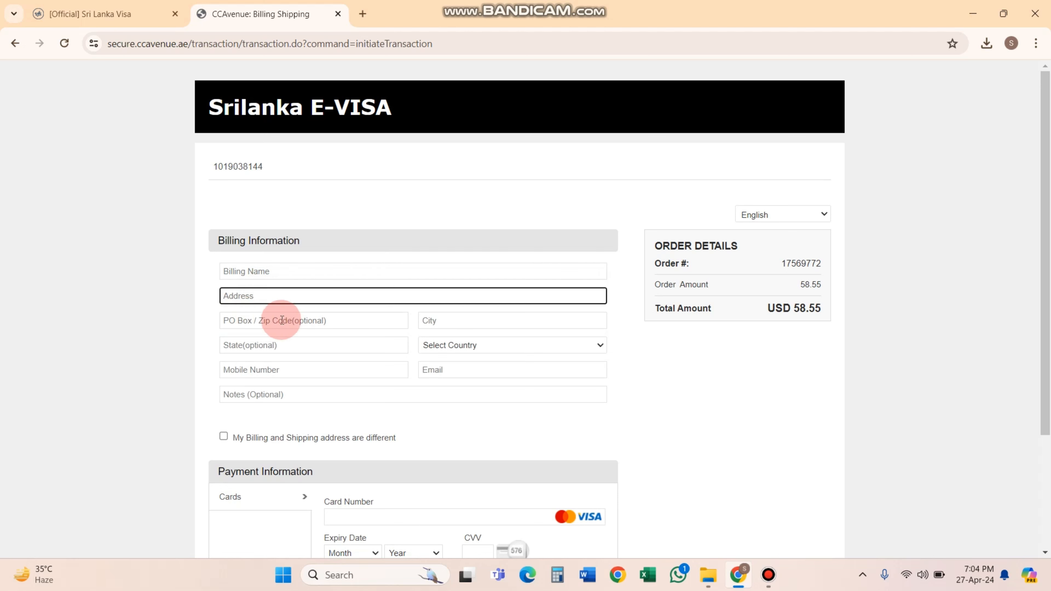
click(326, 319)
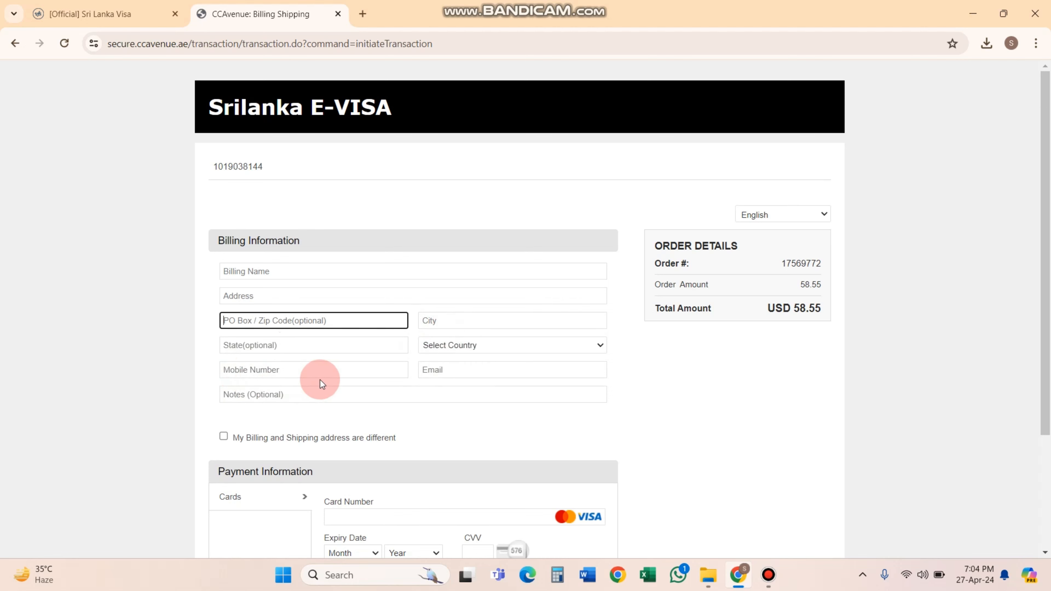
scroll(389, 331, down, 2)
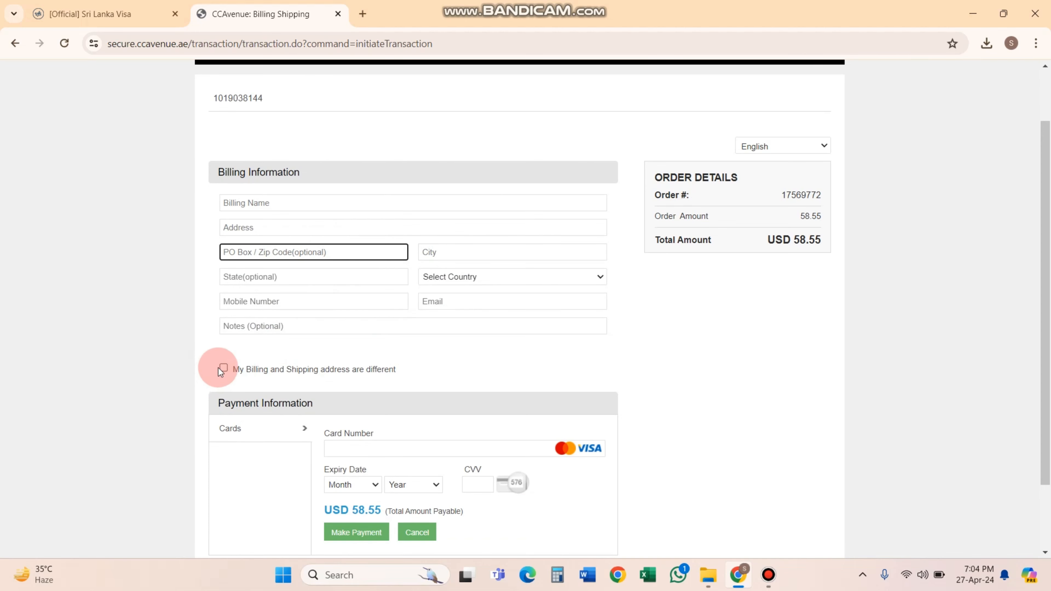
Step: Examine the card payment section, covering the card number, expiry date and CVV fields, and the order details
scroll(279, 376, down, 2)
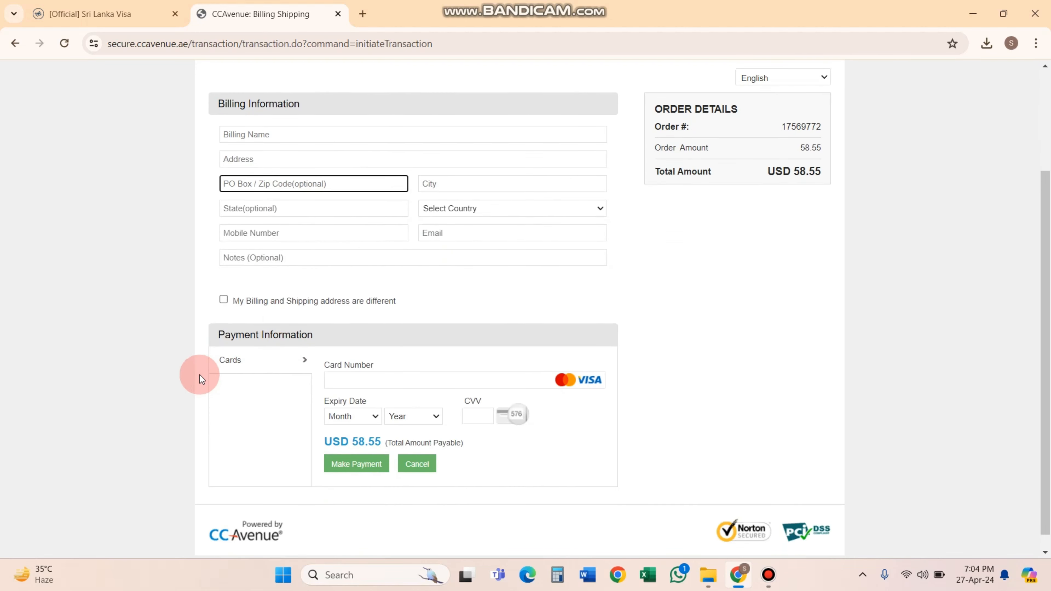
click(347, 374)
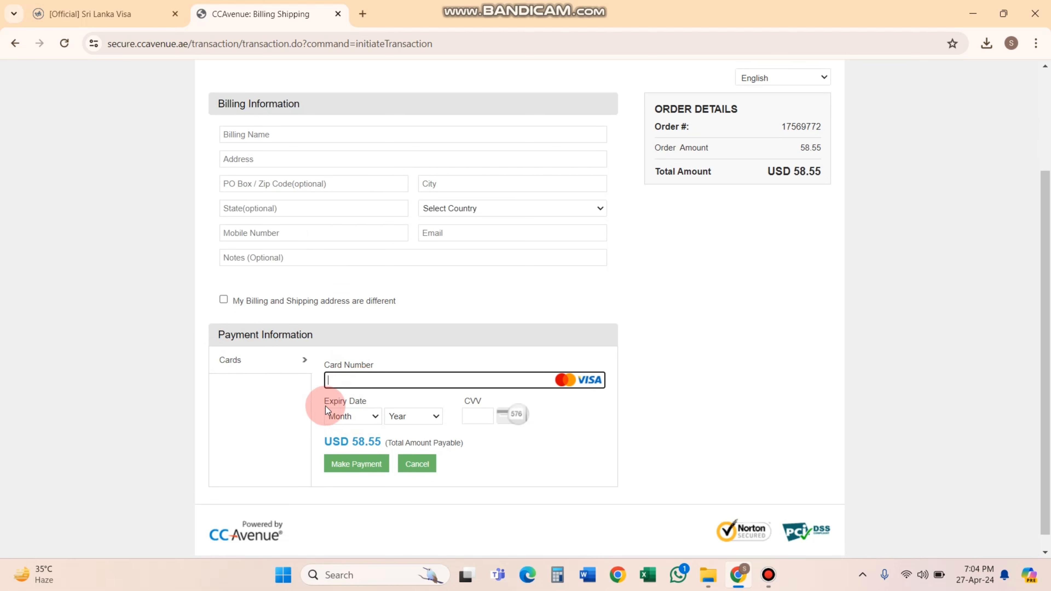
click(476, 416)
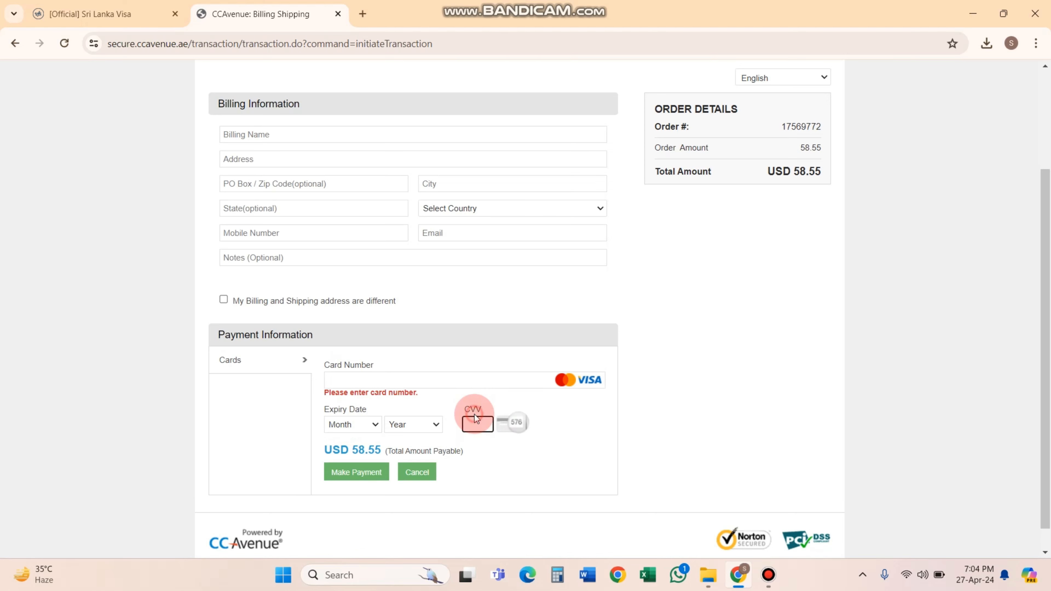
scroll(484, 432, down, 1)
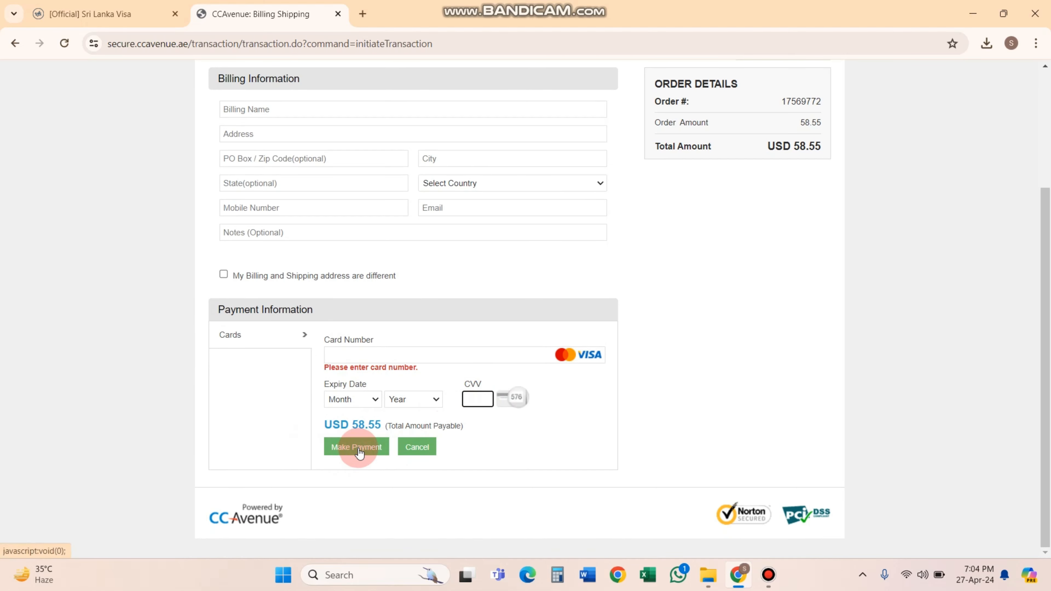
click(697, 286)
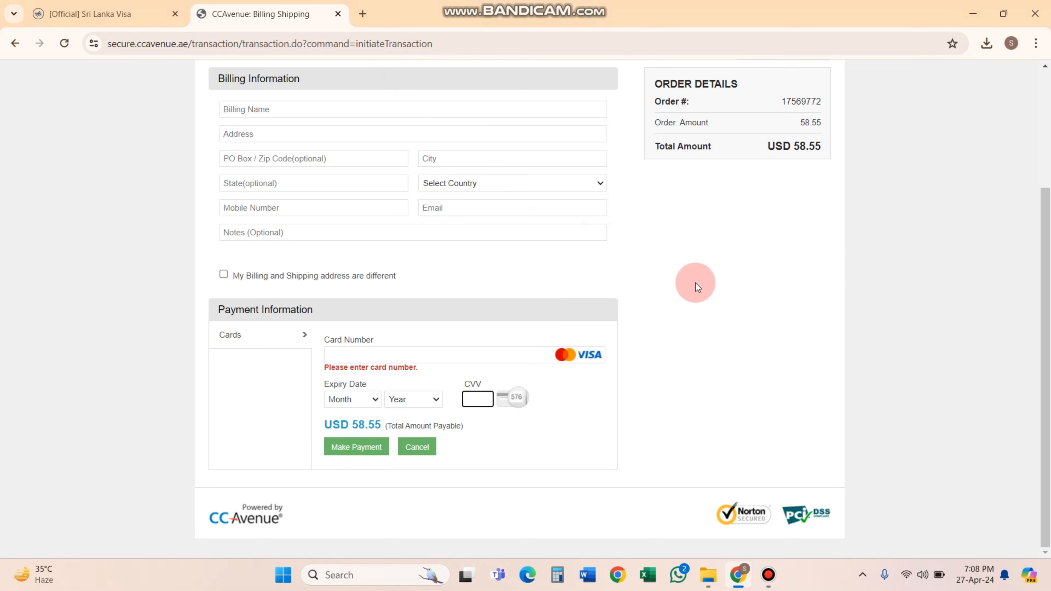
scroll(695, 282, up, 4)
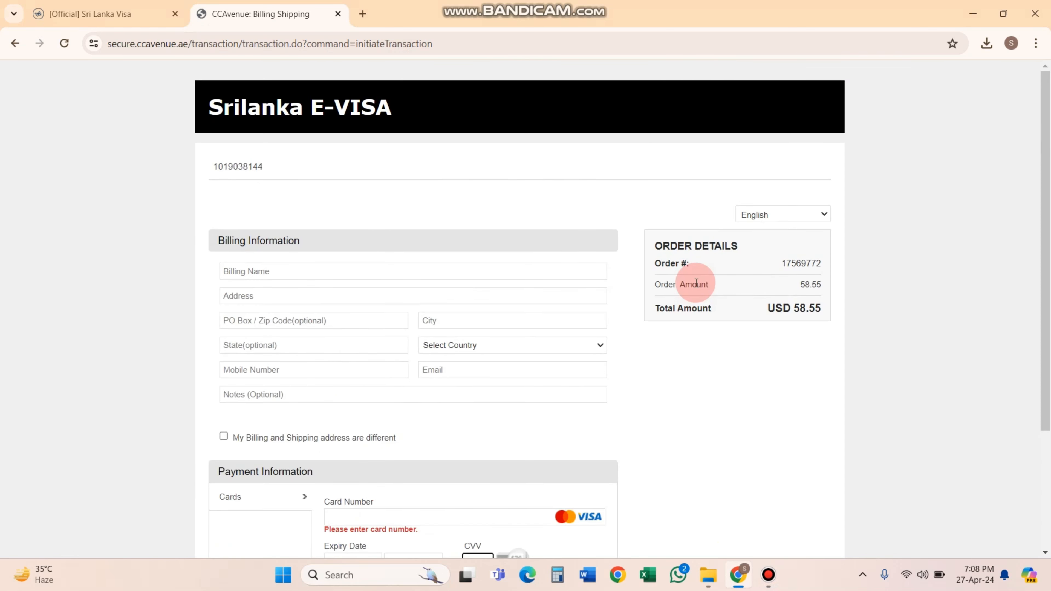